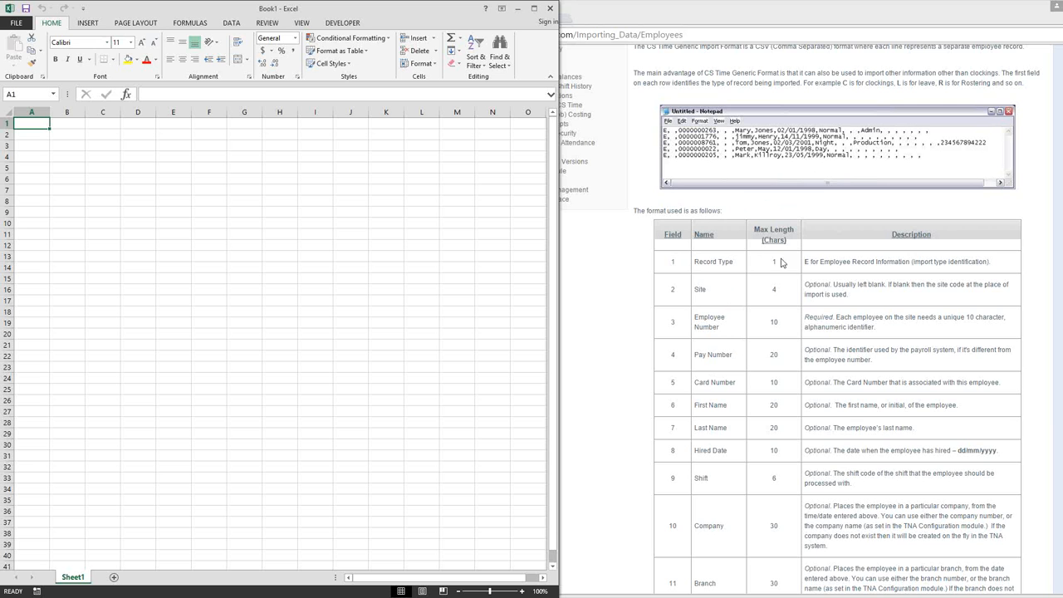
- Start an employee record in row 1 with record type E in A1, site B1 left blank, and the employee number in C1
left_click_drag(805, 261, 810, 261)
left_click(28, 123)
type("E")
left_click(60, 122)
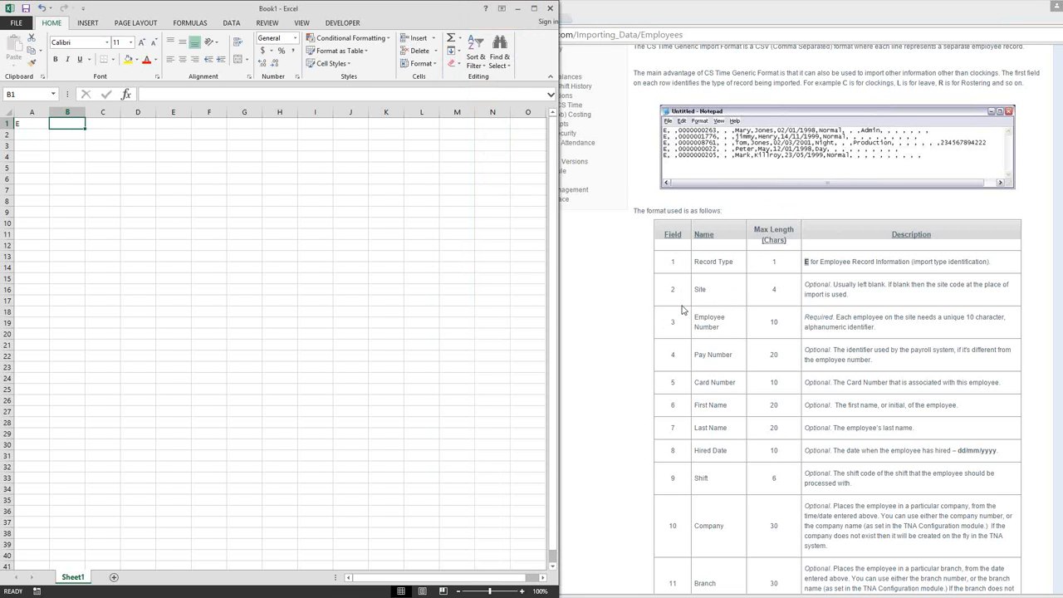
key("Tab")
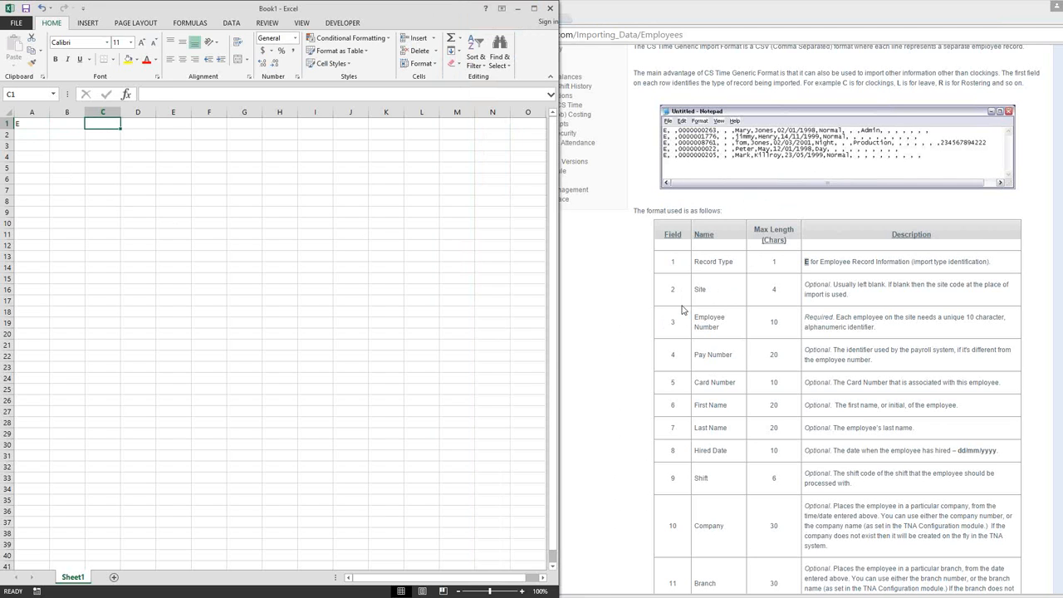
type("1234")
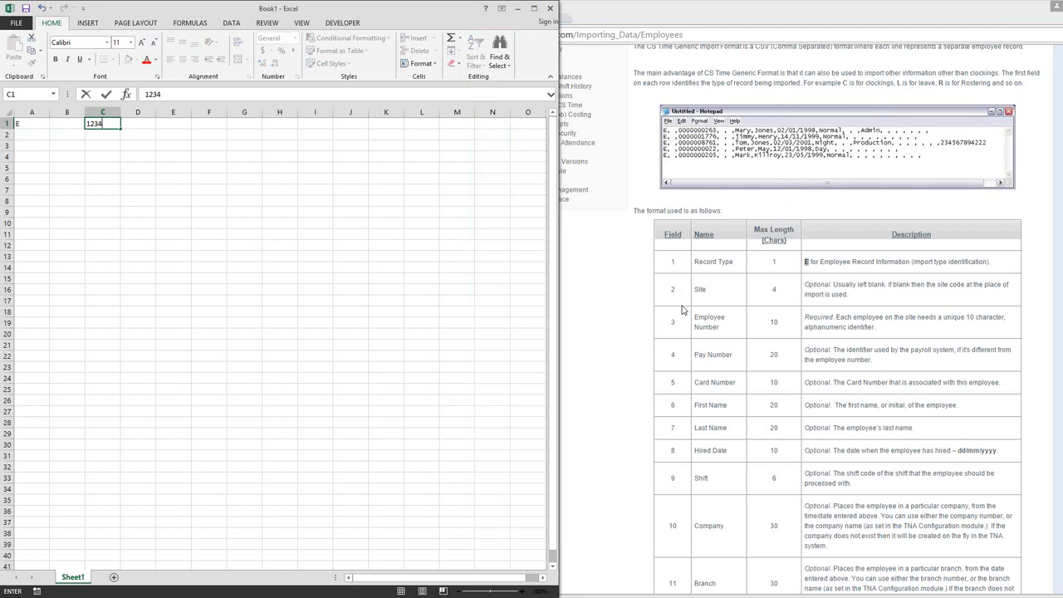
key("Tab")
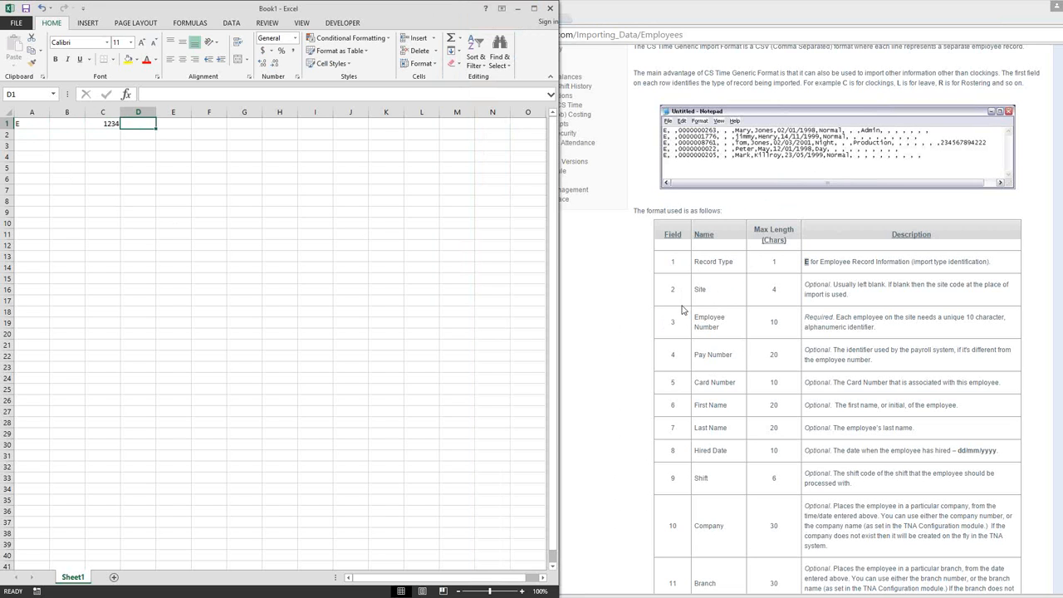
- Leave the pay number in D1 blank and enter the employee's card number, without leading zeros, in E1
key("Tab")
type("001")
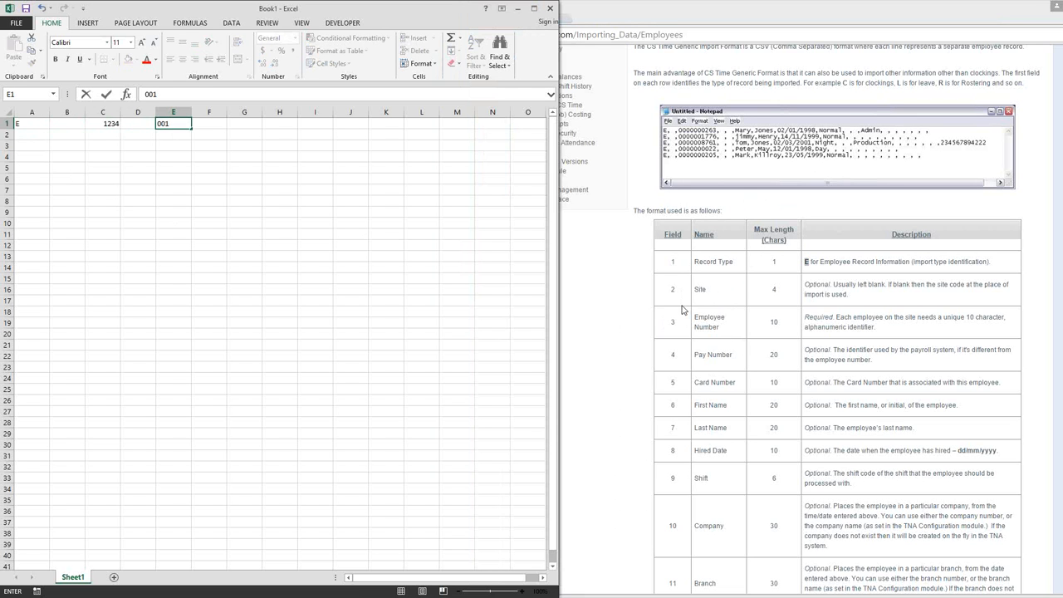
type("0")
key("Tab")
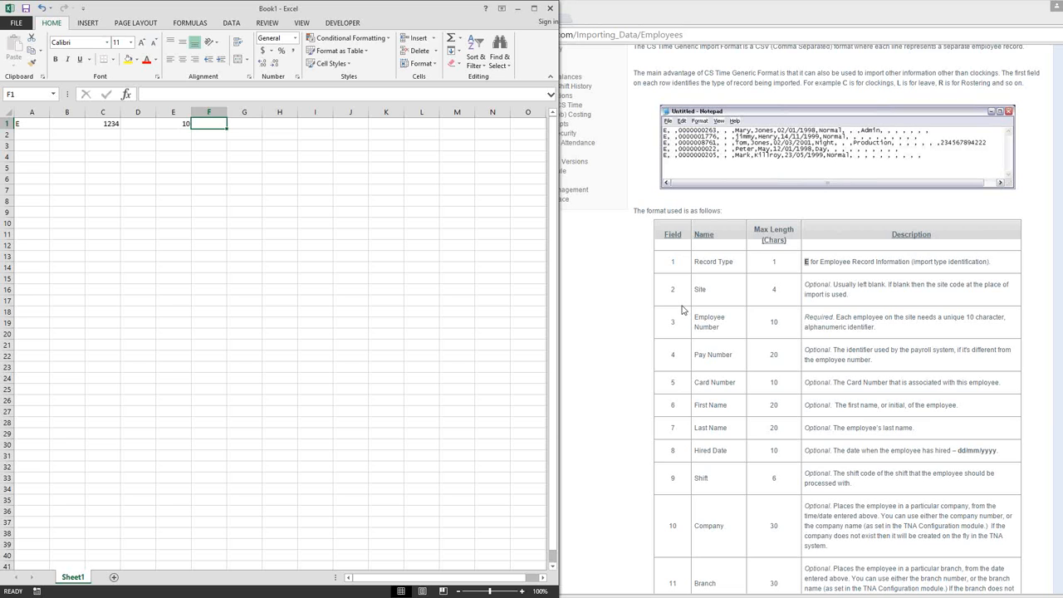
key("Left")
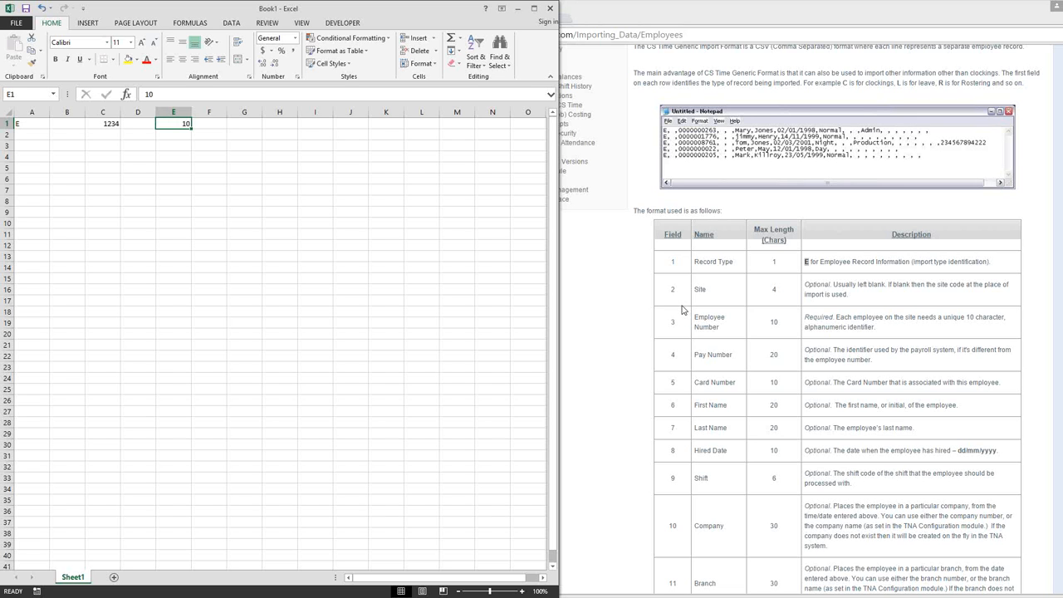
type("1000")
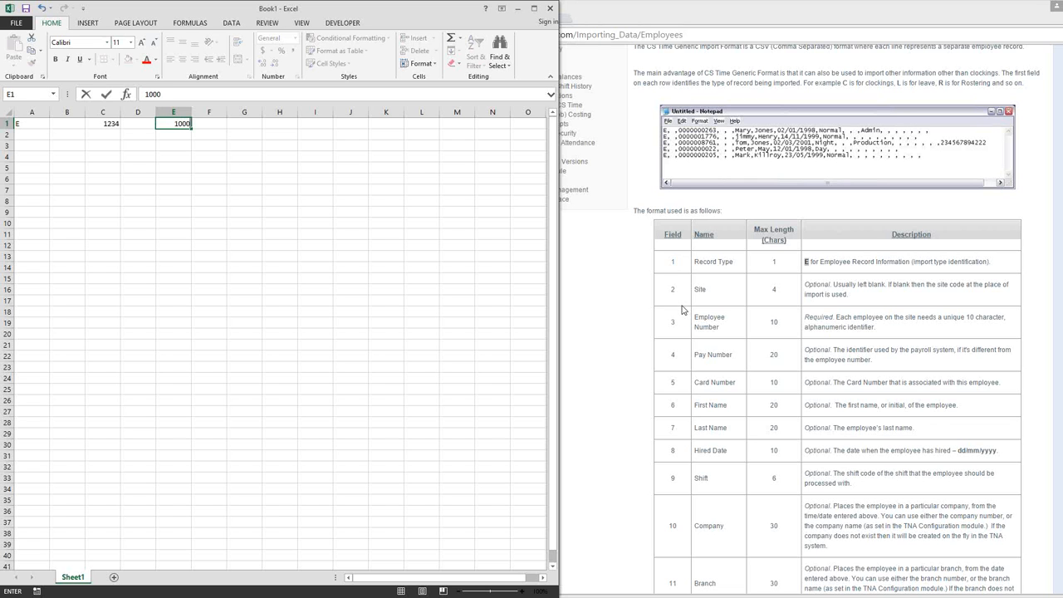
key("Tab")
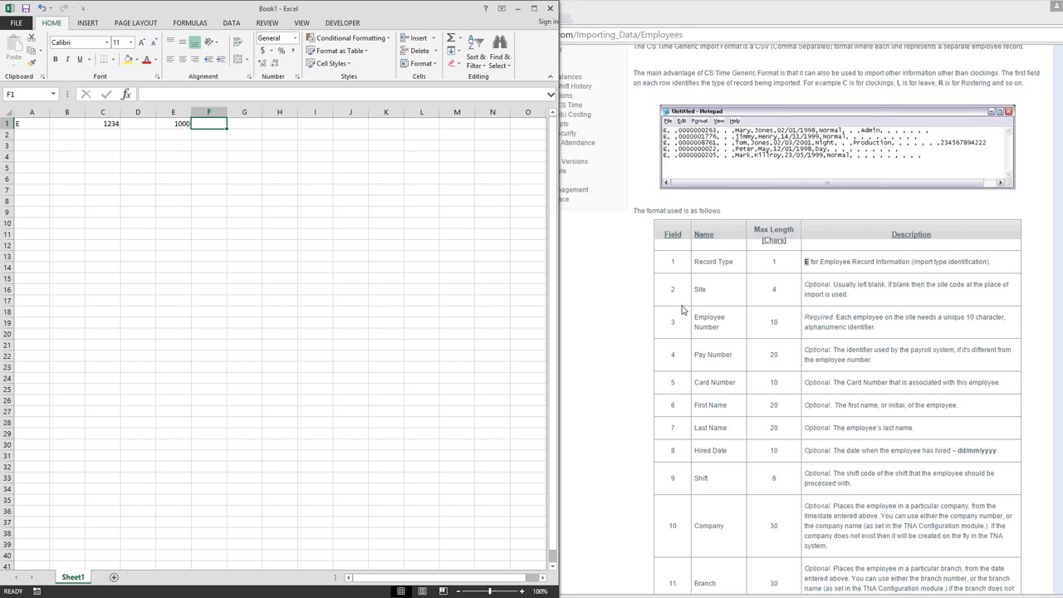
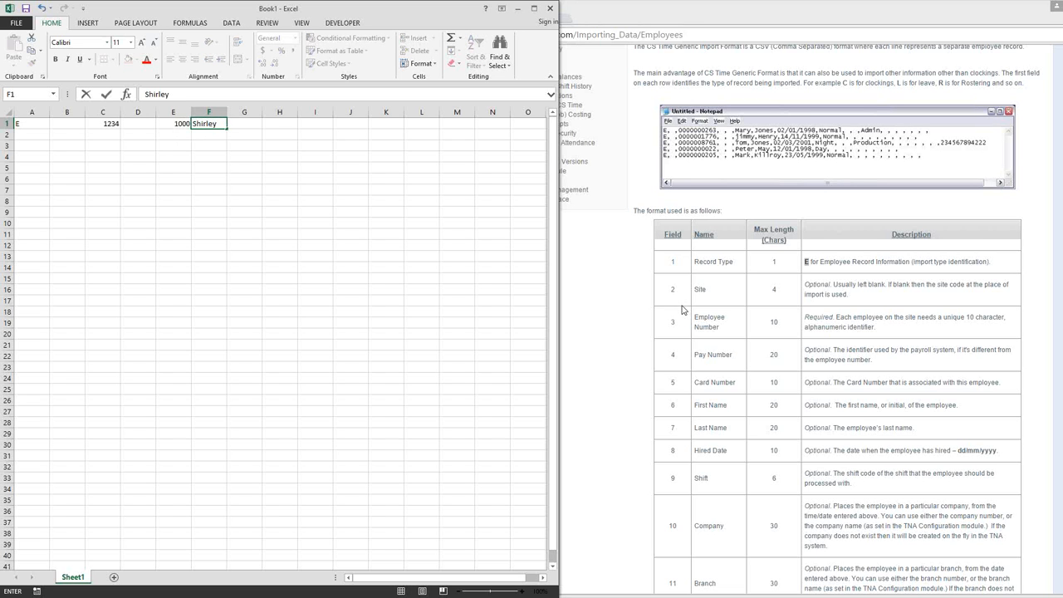
- Enter the employee's first name in F1 and last name in G1
key("Tab")
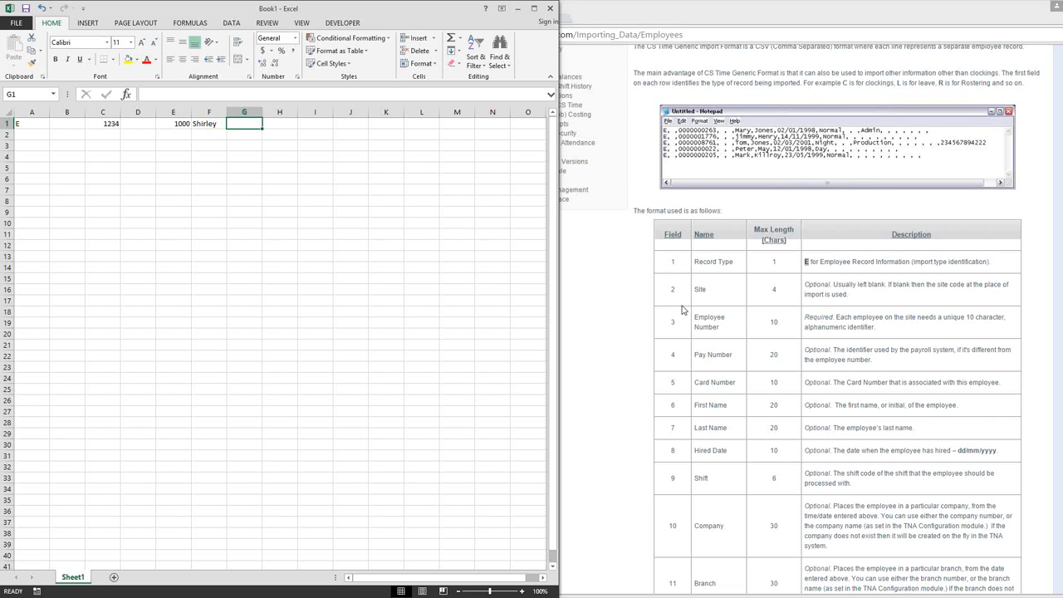
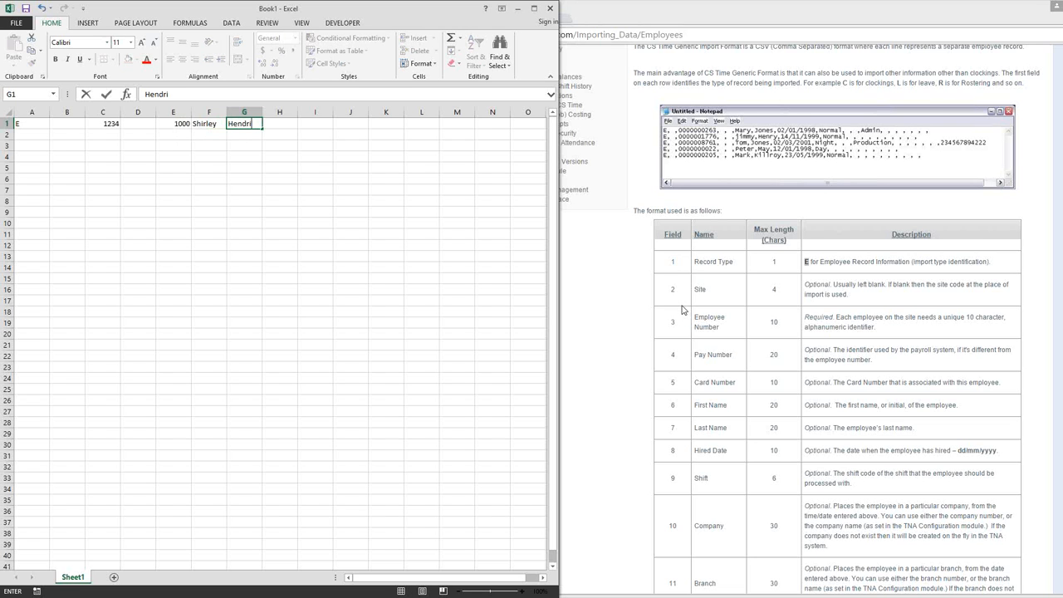
key("Tab")
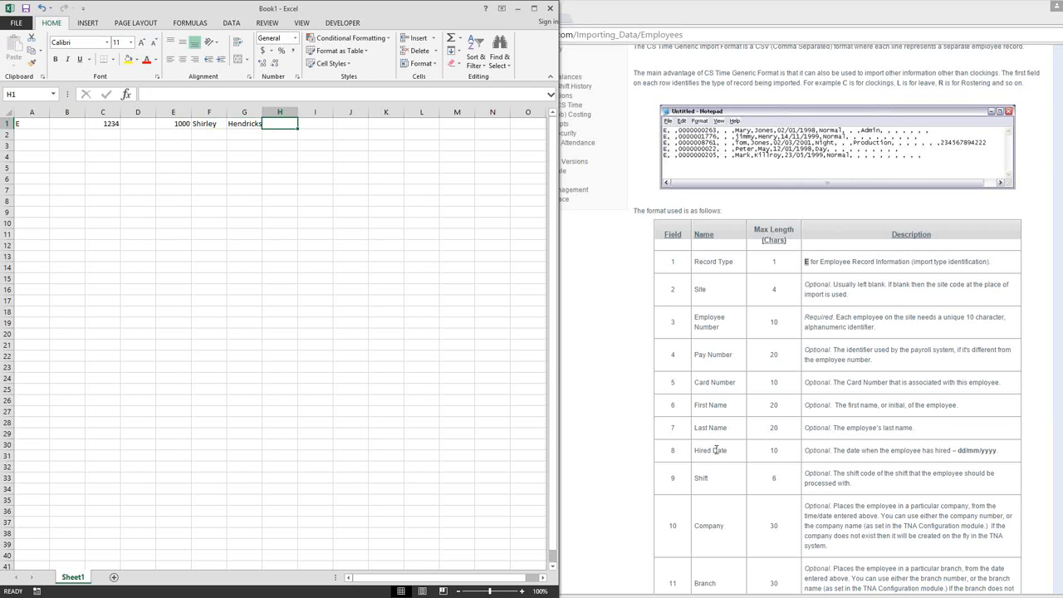
- Following the documented dd/mm/yyyy format, enter the hired date 01/01/2015 in H1
left_click_drag(715, 451, 700, 446)
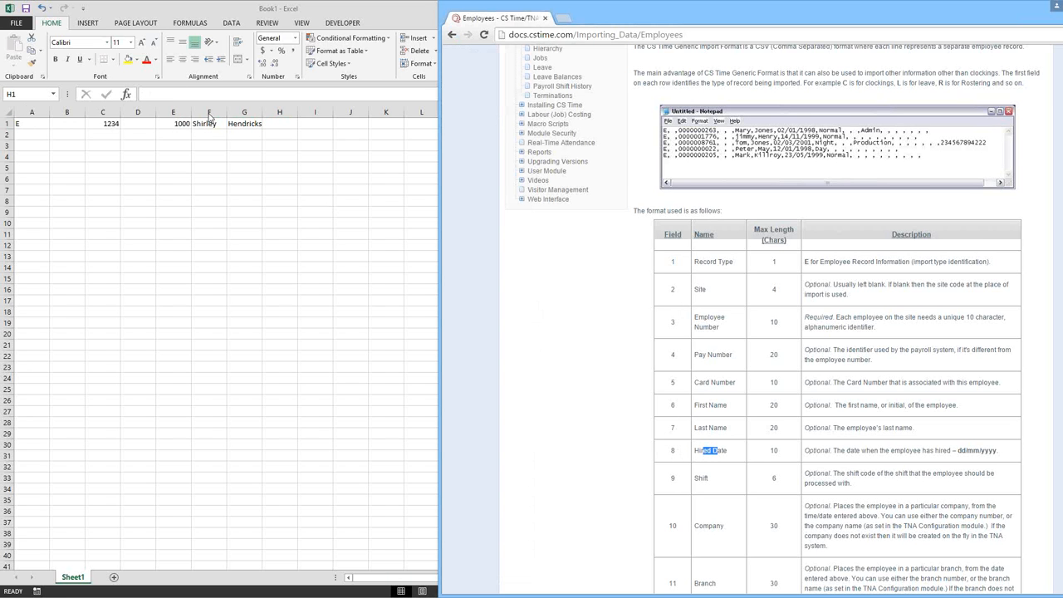
left_click(275, 123)
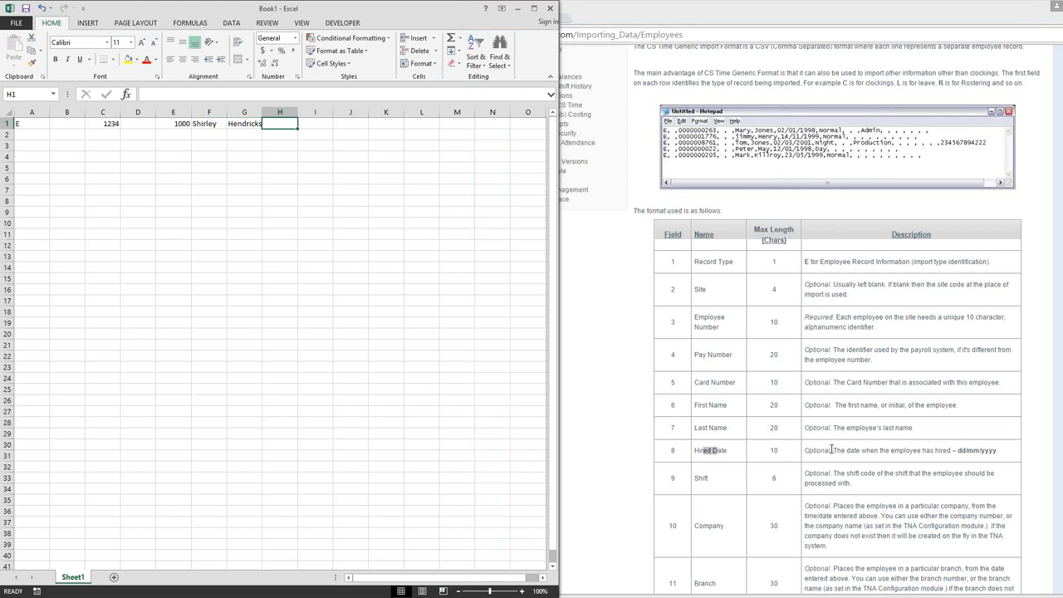
left_click_drag(832, 450, 805, 452)
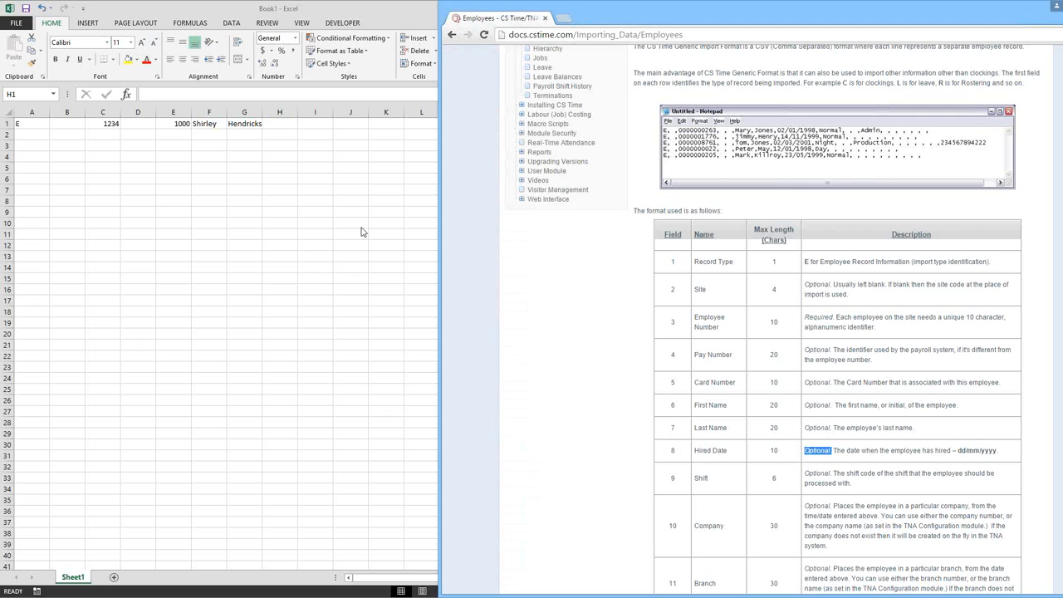
left_click(287, 122)
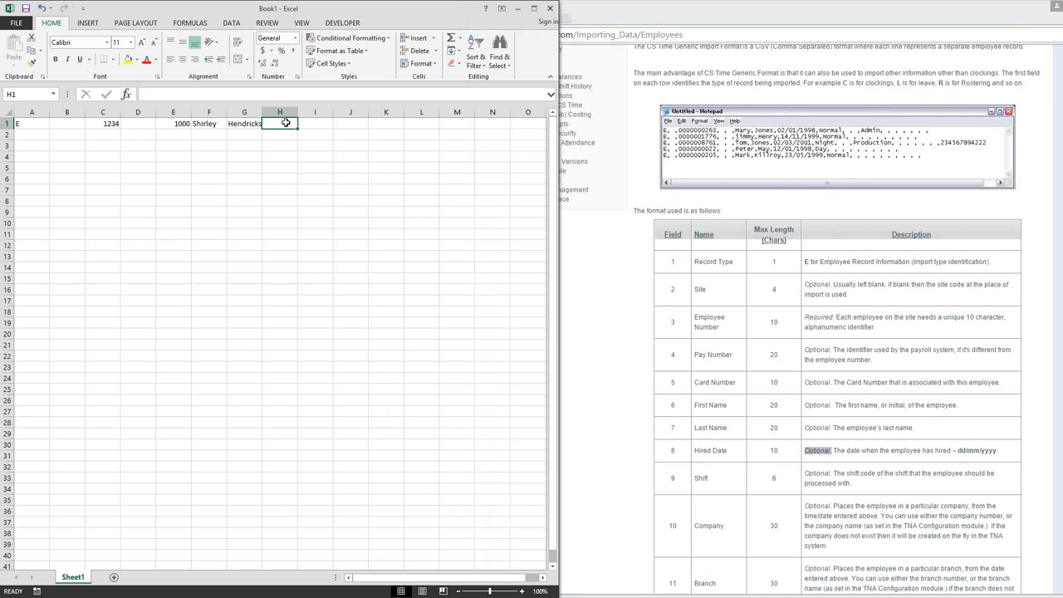
type("01/01/2015")
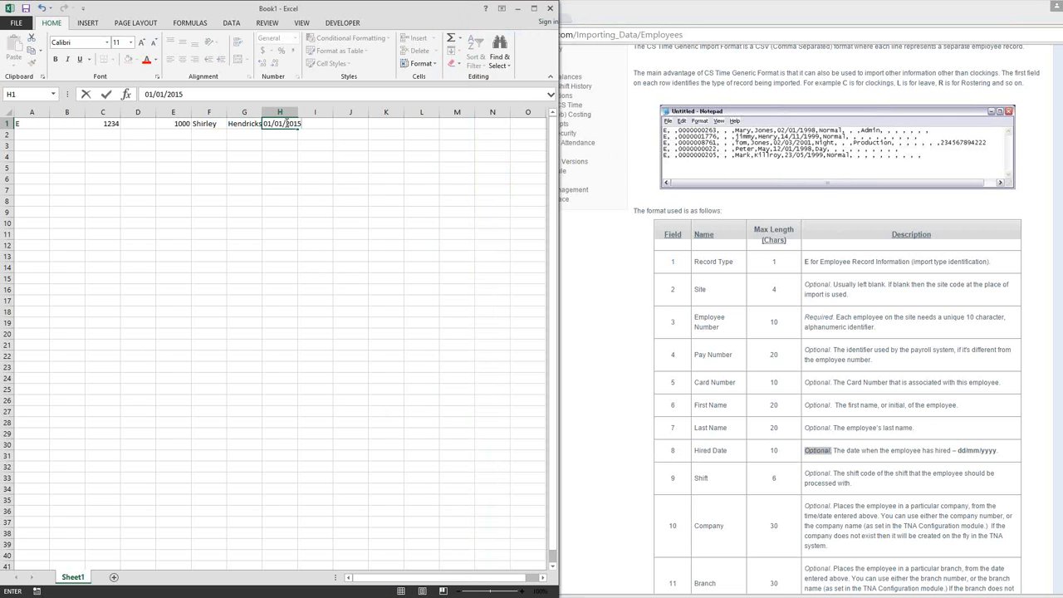
key("Tab")
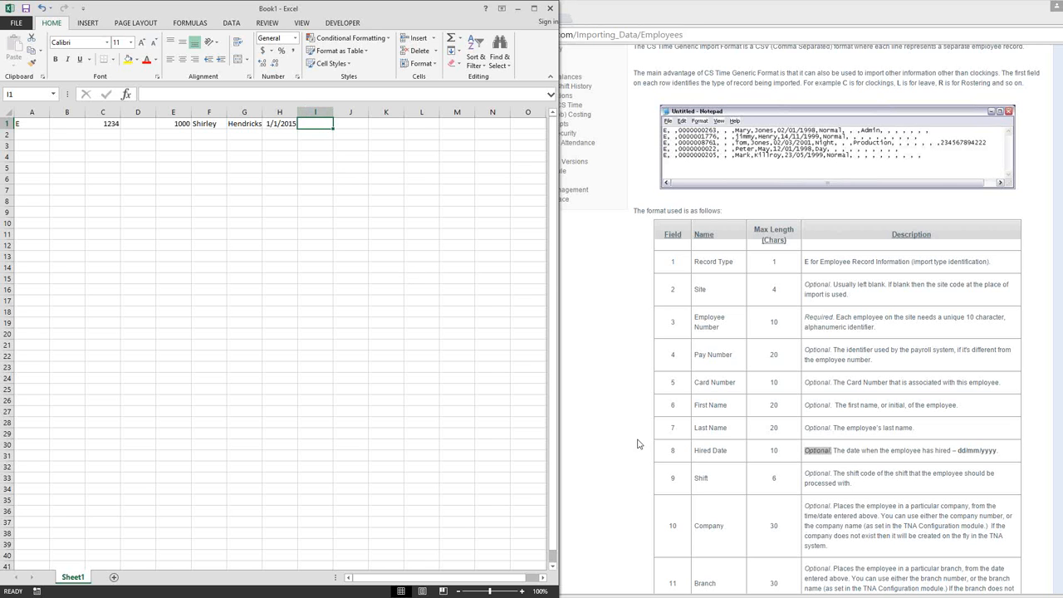
- Review the remaining optional fields in the import documentation, from Shift through ID Number, against the blank cells of row 1
left_click(622, 508)
scroll(624, 503, "down", 2)
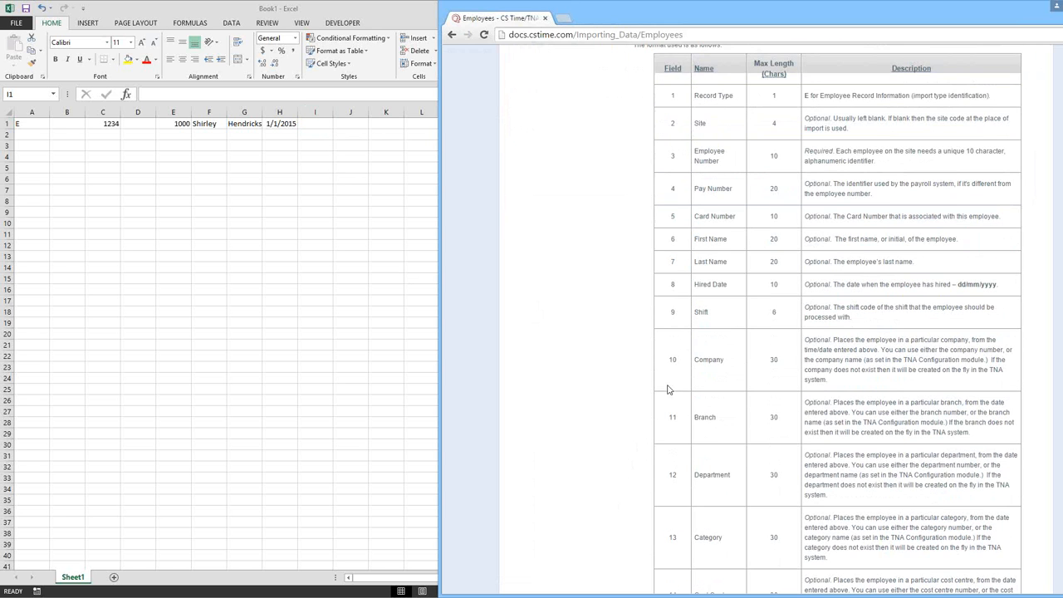
scroll(712, 360, "down", 1)
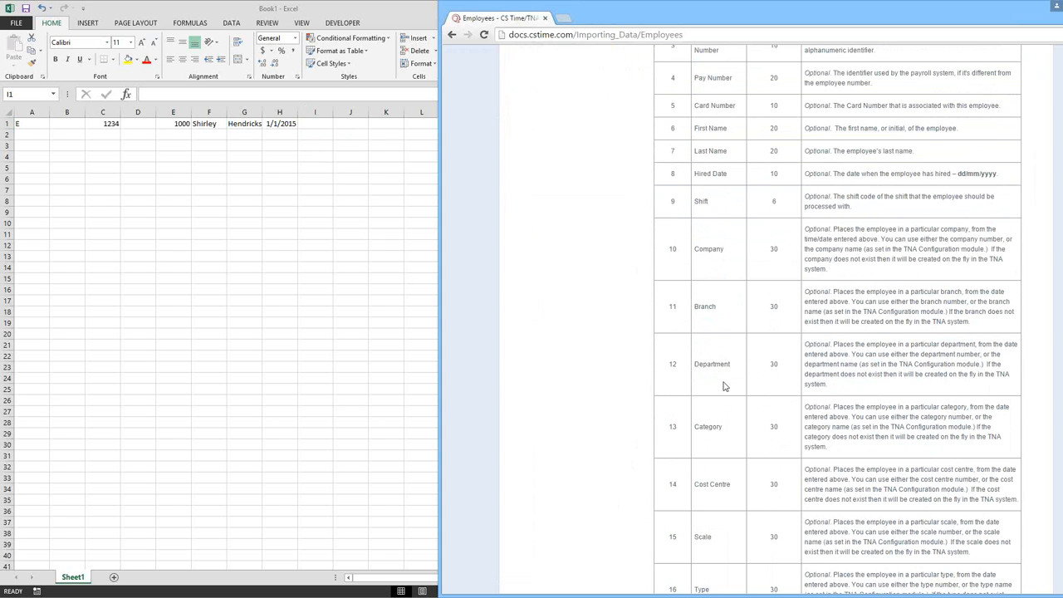
left_click(317, 129)
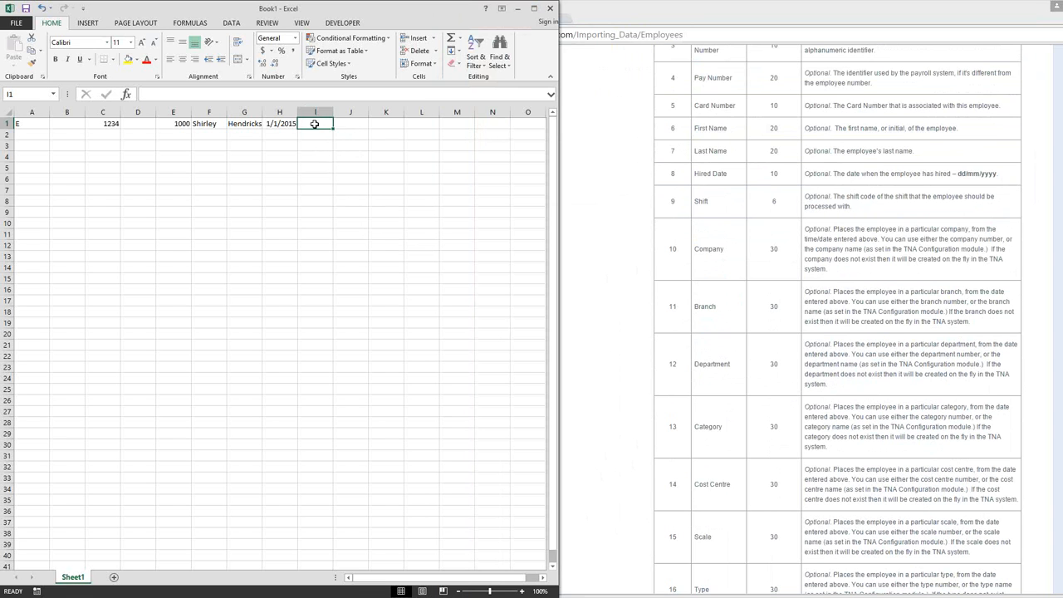
left_click(349, 123)
left_click(386, 124)
left_click(421, 125)
left_click(456, 128)
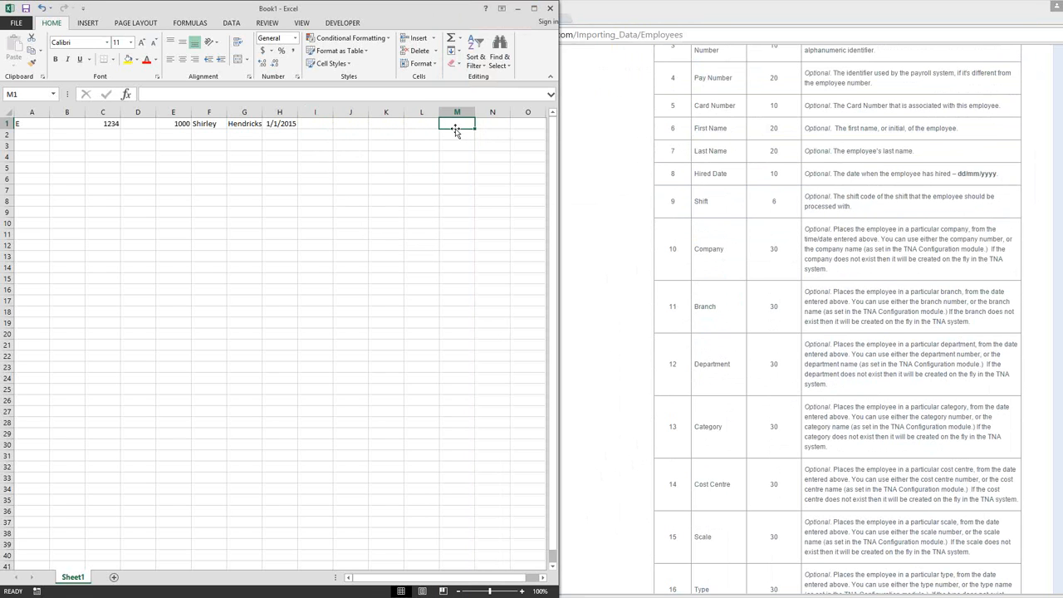
left_click(595, 301)
scroll(596, 299, "down", 3)
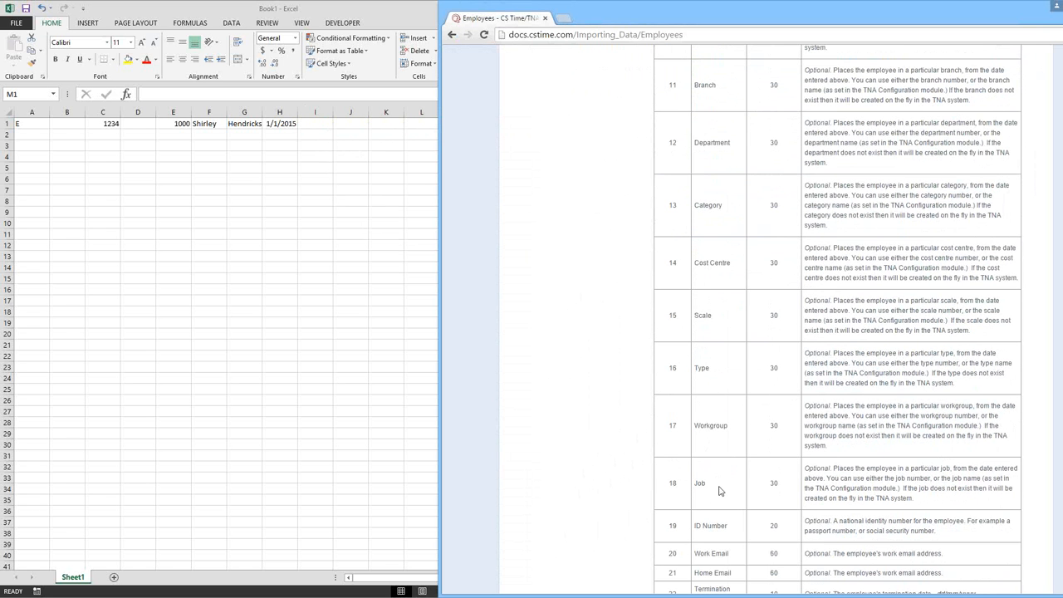
scroll(720, 490, "down", 2)
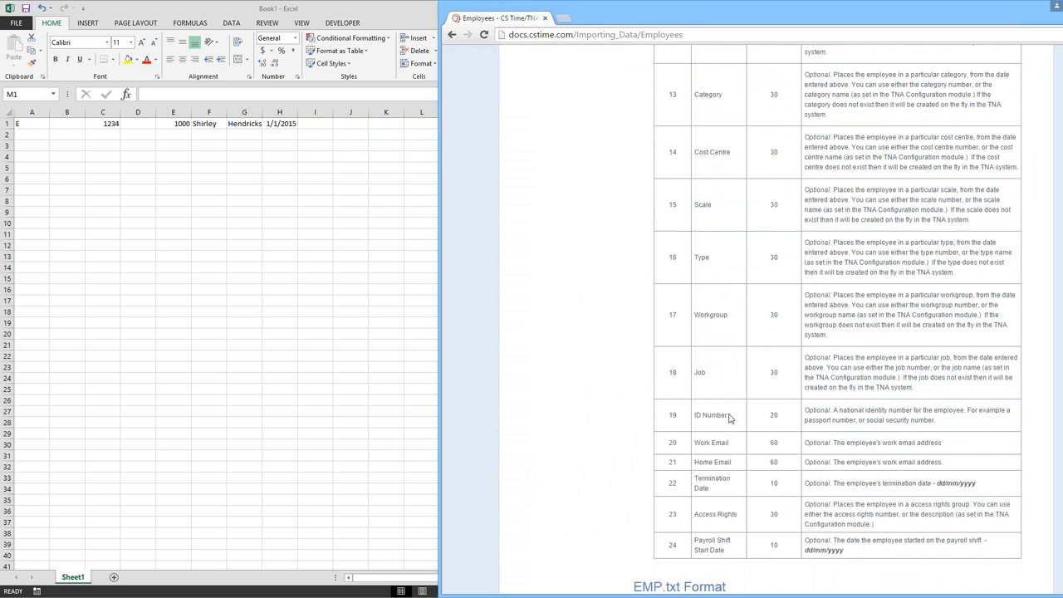
left_click_drag(728, 415, 693, 416)
left_click(353, 126)
left_click(353, 125)
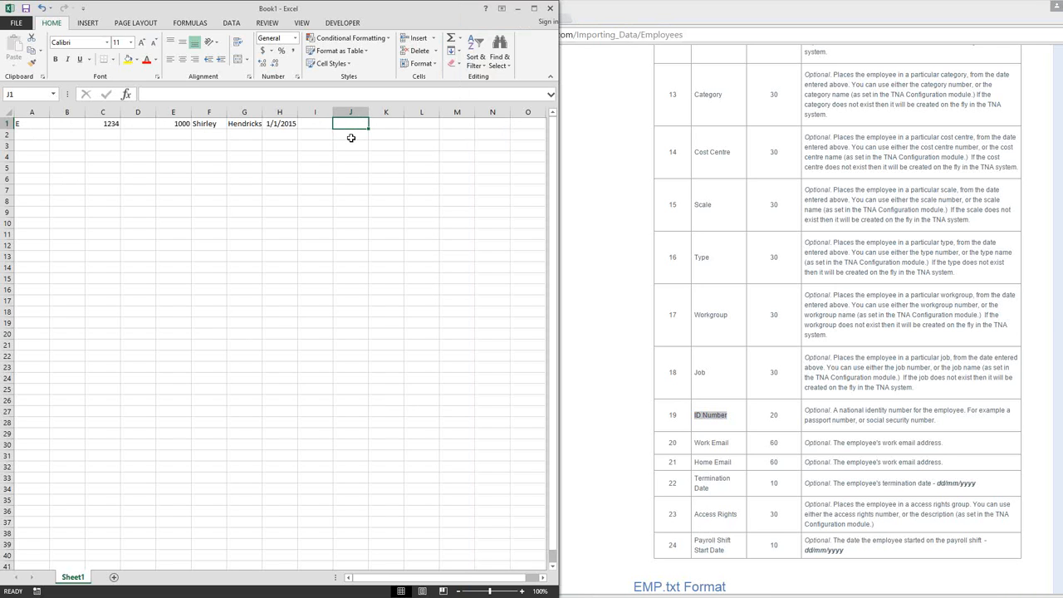
left_click(352, 134)
left_click(352, 123)
- Look up the CSV (Comma delimited) format among the file types for saving the workbook, and cancel the save
left_click(16, 22)
left_click(25, 133)
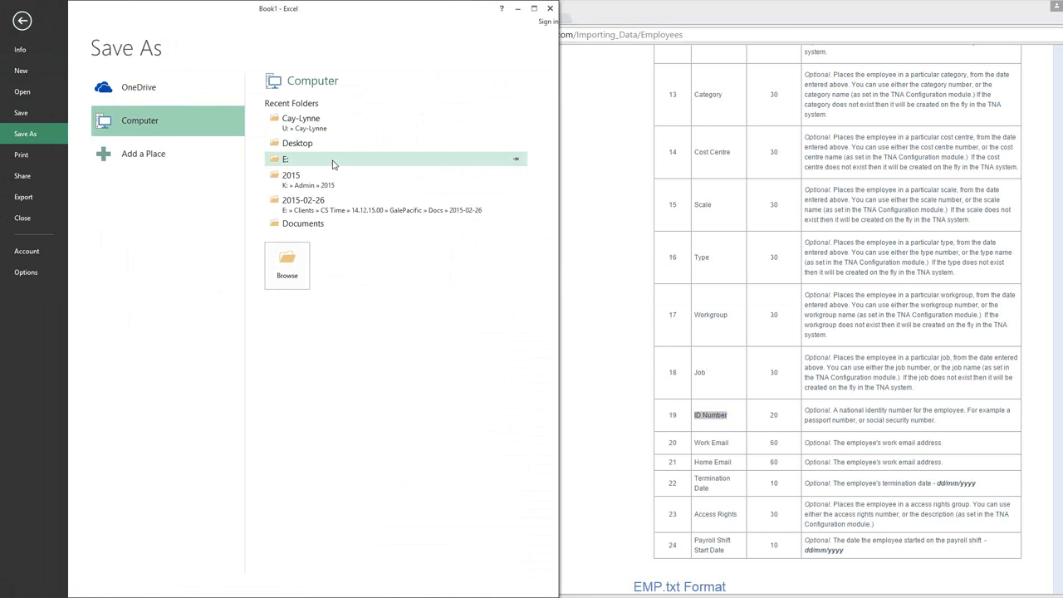
left_click(287, 266)
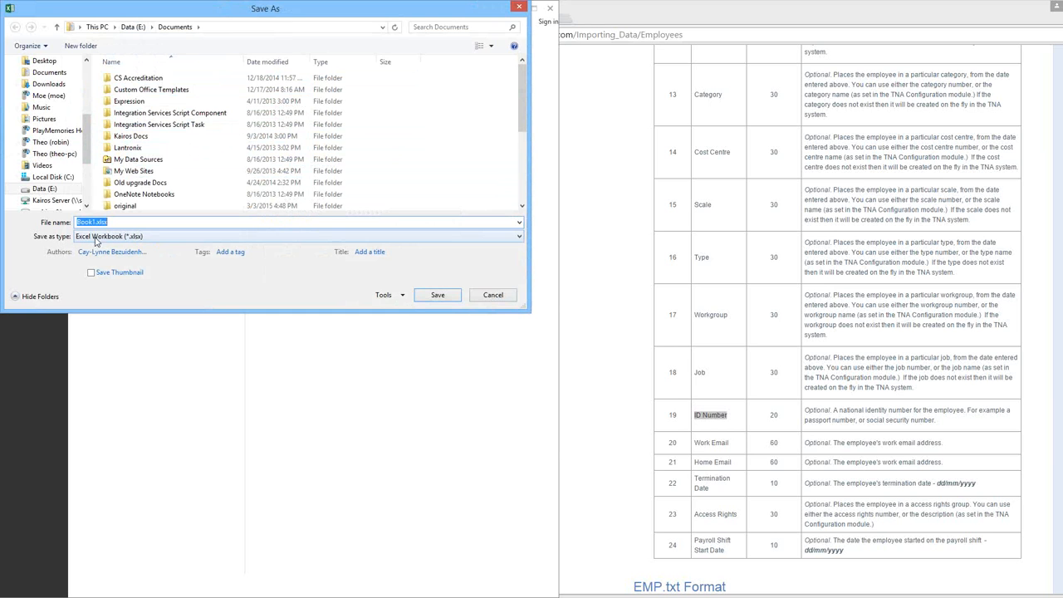
left_click(160, 236)
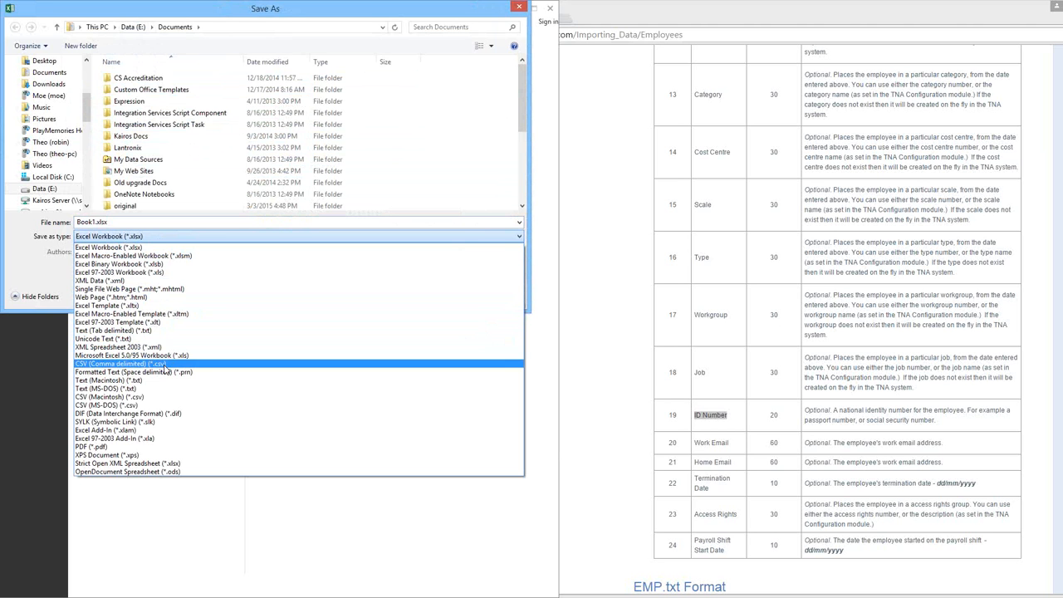
left_click(457, 10)
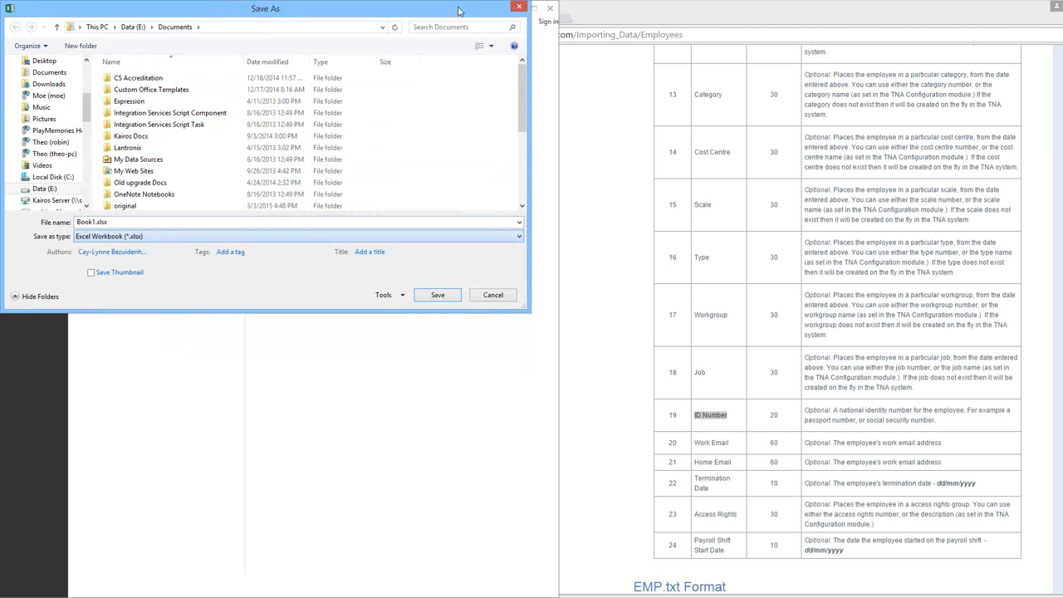
left_click(521, 8)
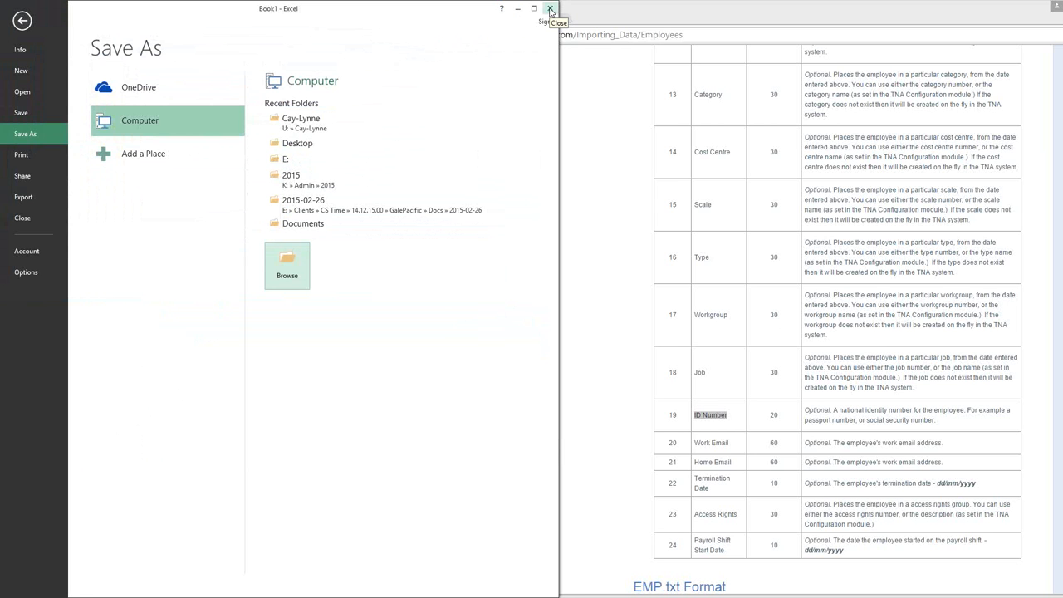
- Close the Book1 workbook without saving its changes
left_click(550, 10)
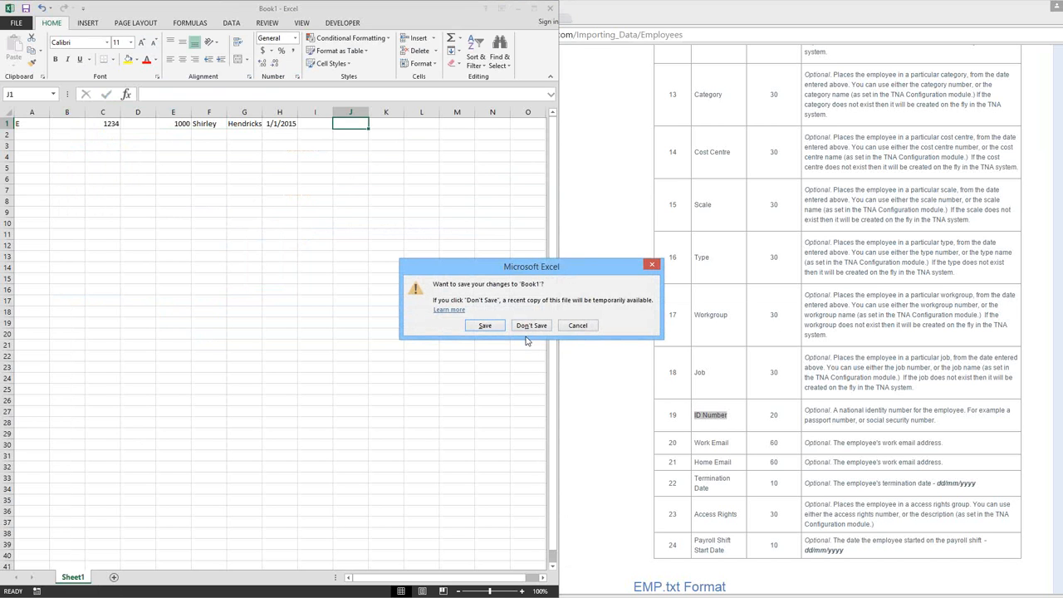
left_click(532, 326)
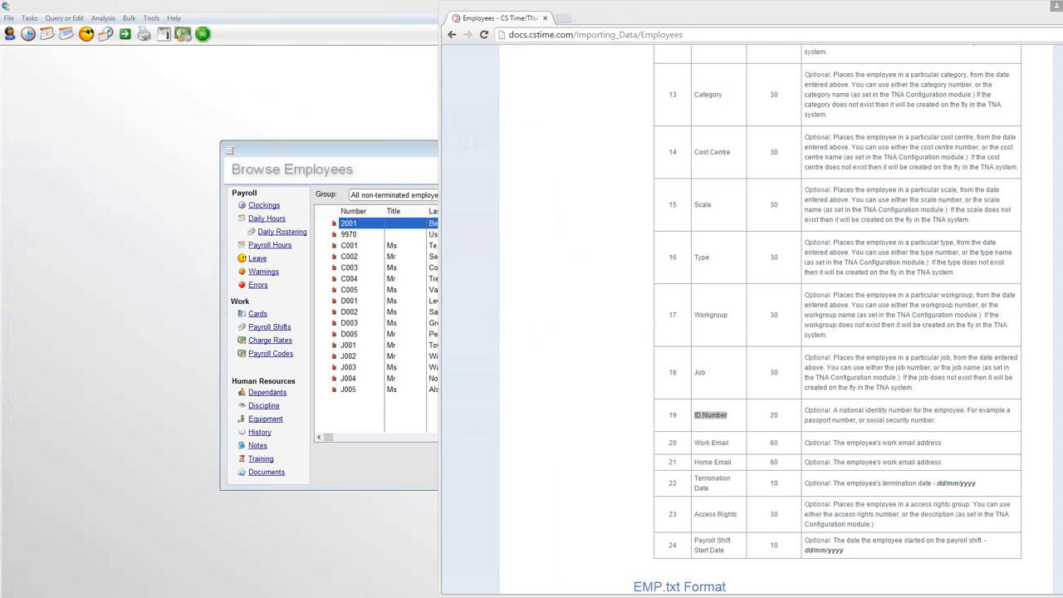
- Close the EMPLOYEE.txt sample file in Notepad, switch to CS Time, and close its Browse Employees window
left_click_drag(0, 126, 329, 117)
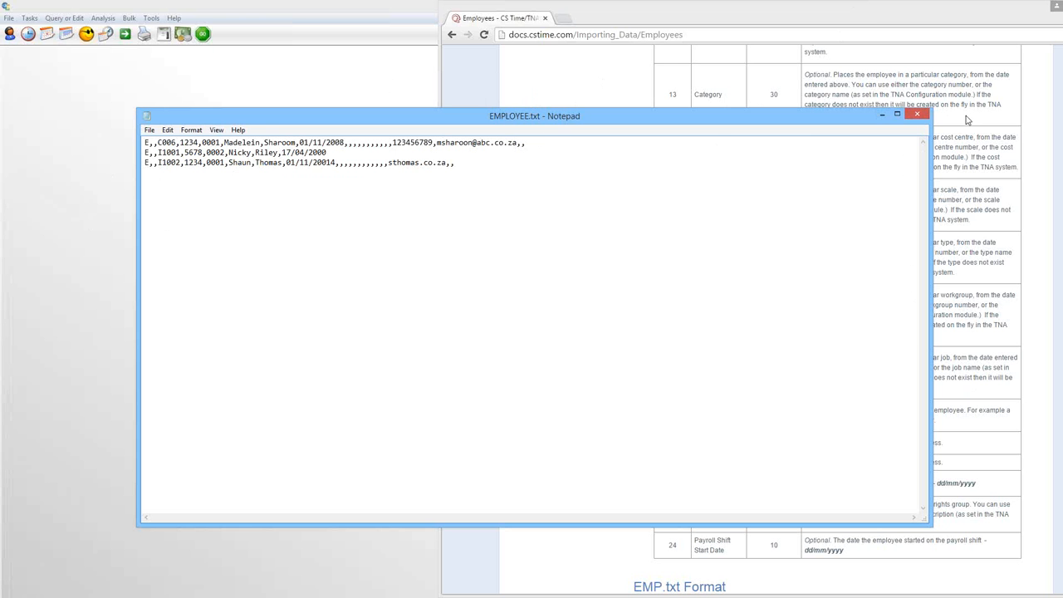
left_click(919, 117)
left_click(268, 114)
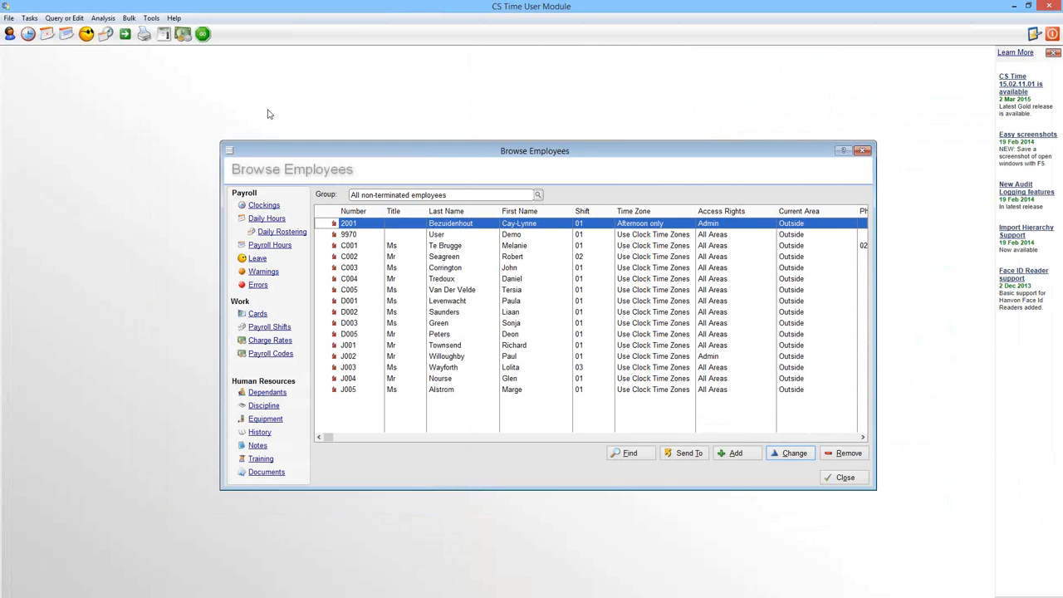
left_click(860, 482)
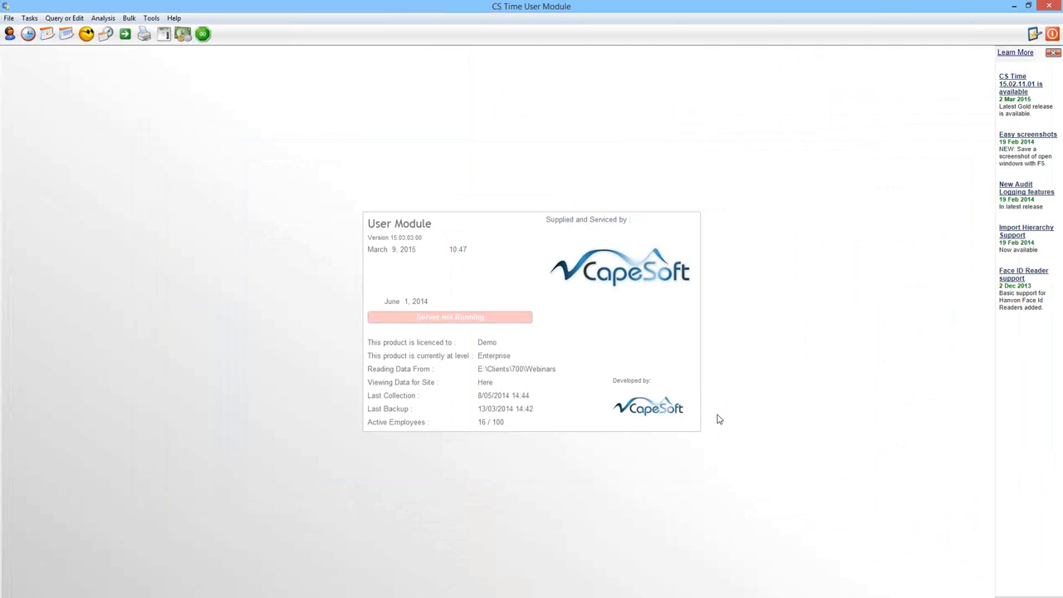
- Set up an employee import in CS Time with EMPLOYEE.txt from the Data (E:) drive as the source file
left_click(8, 18)
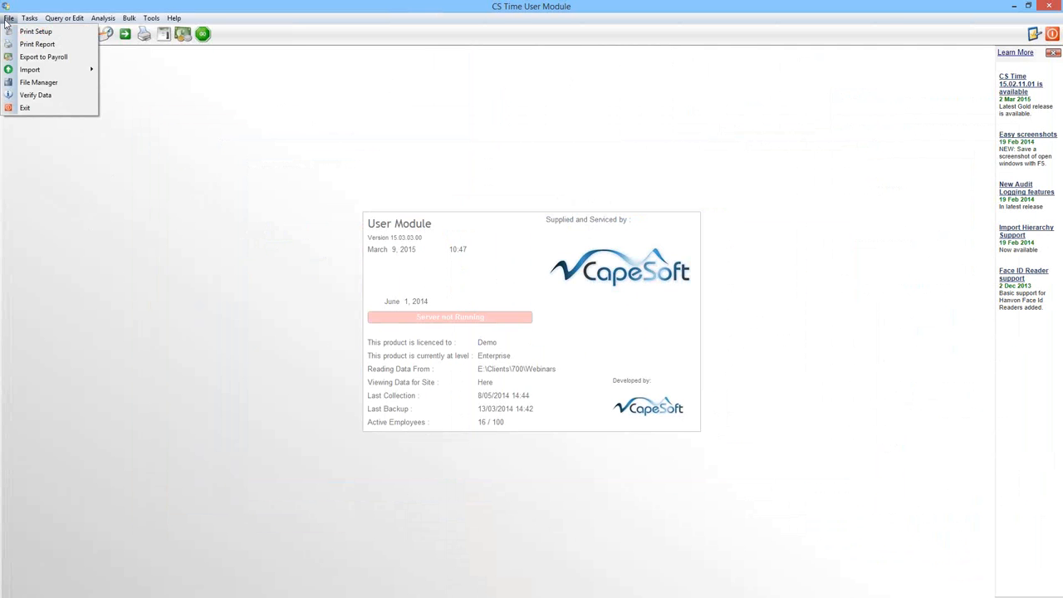
mouse_move(33, 75)
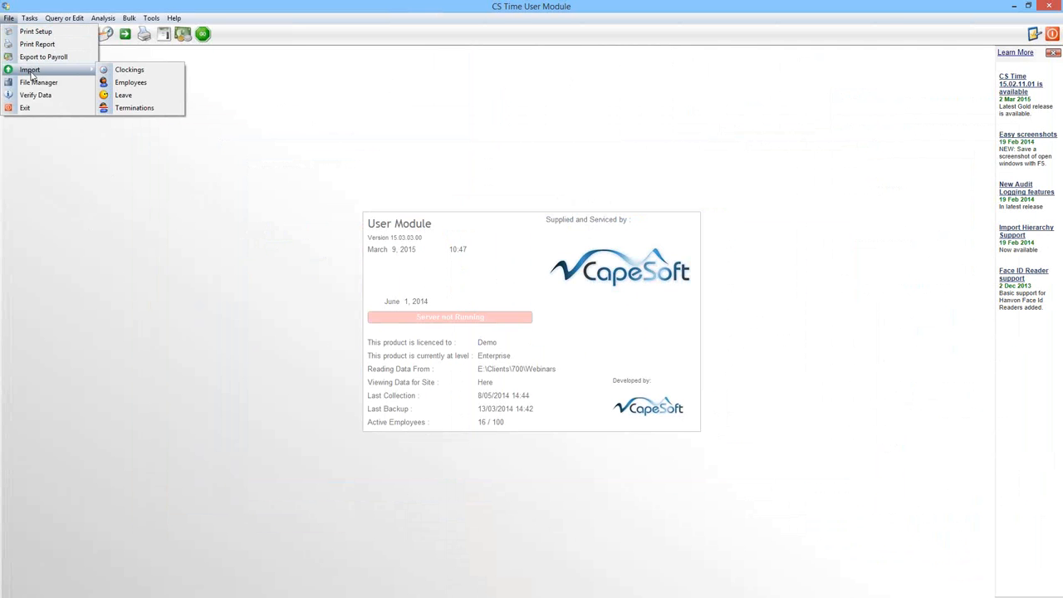
left_click(130, 82)
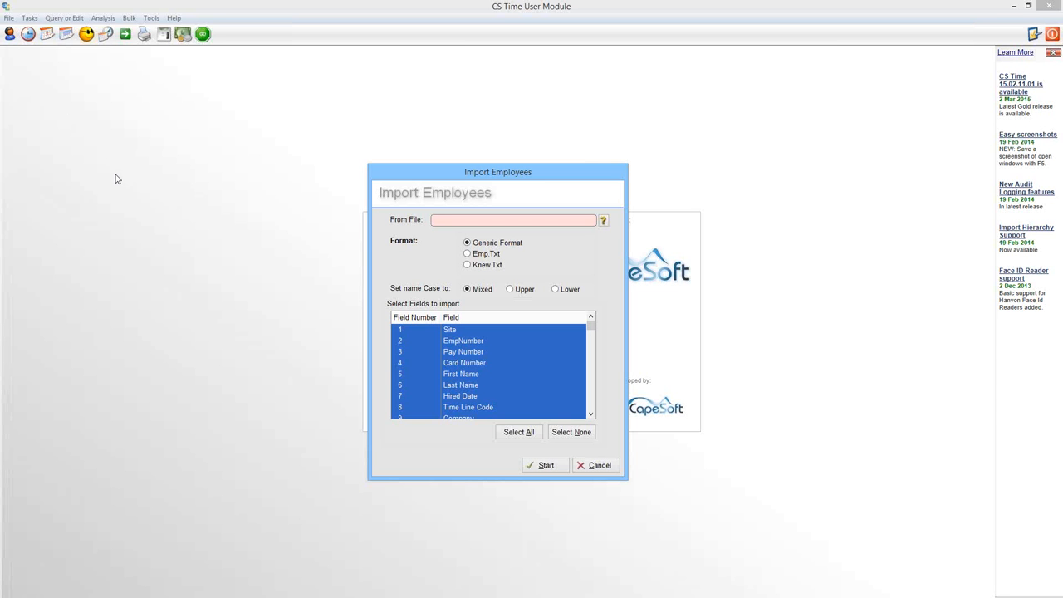
left_click(604, 221)
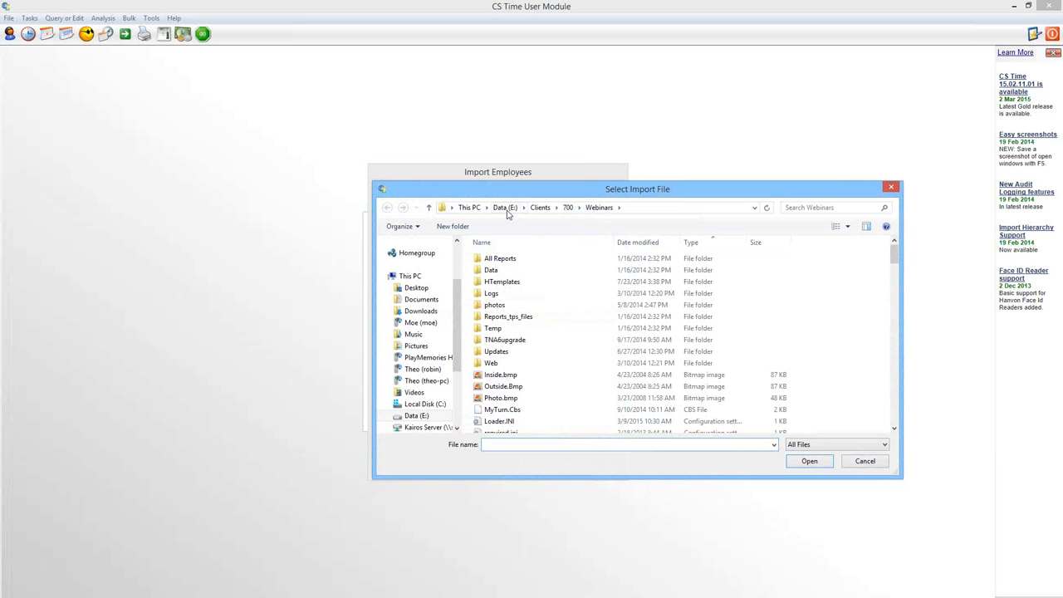
left_click(506, 208)
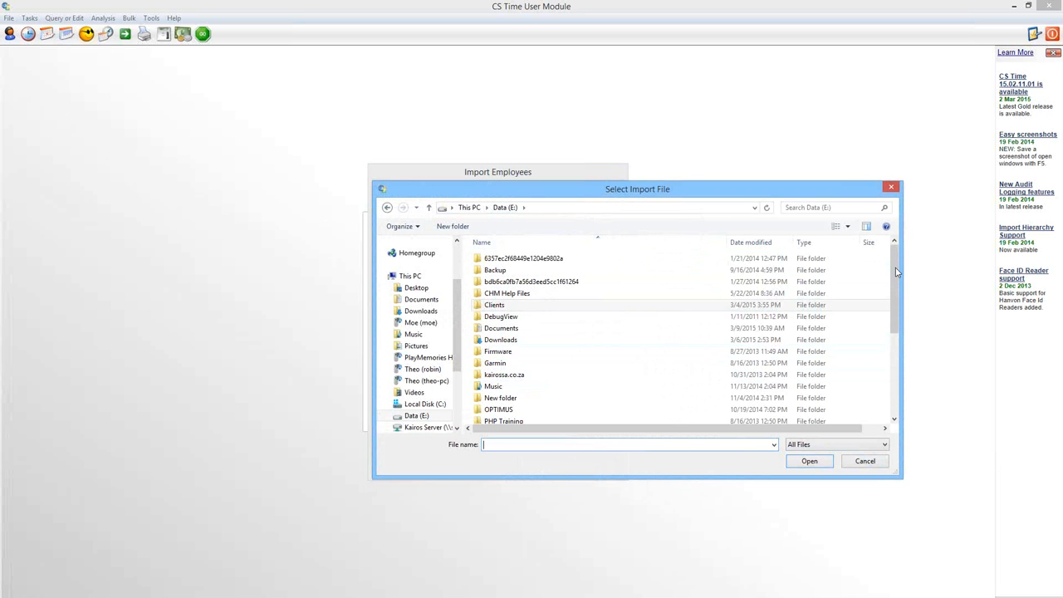
scroll(896, 270, "down", 4)
left_click(505, 395)
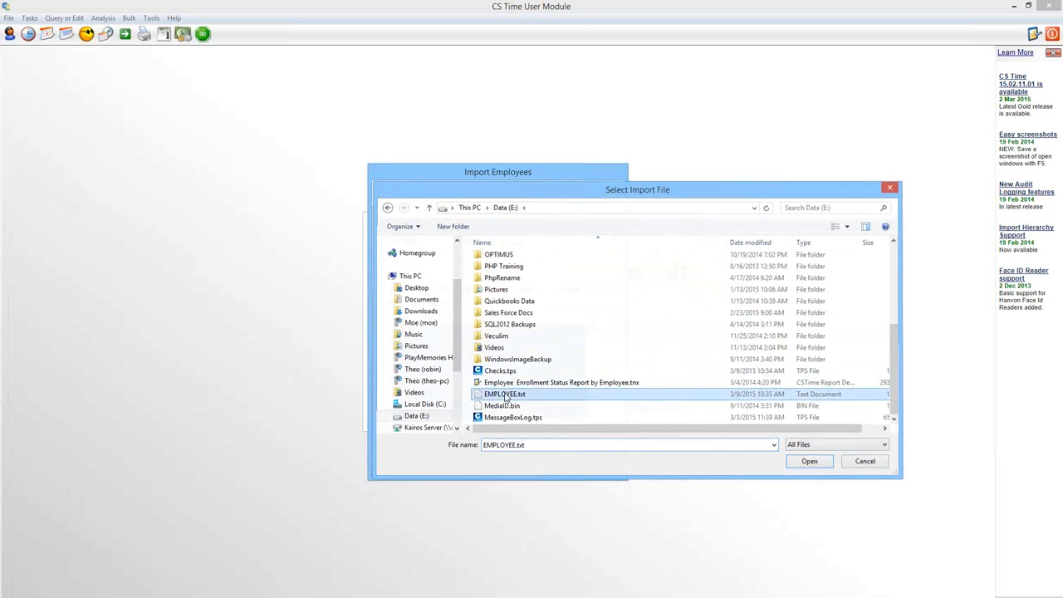
double_click(505, 395)
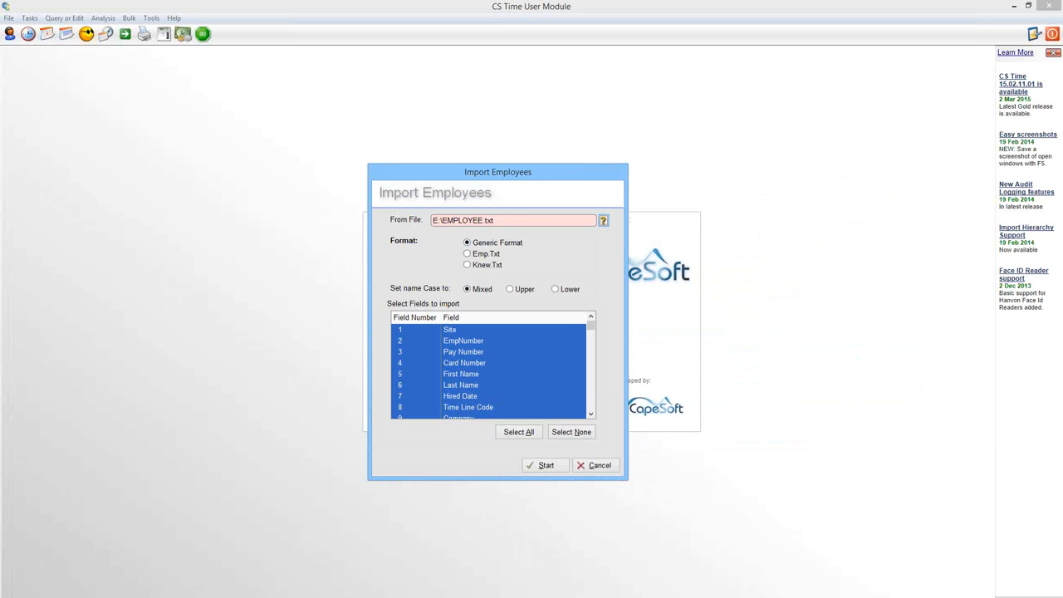
- Switch to the browser documentation and examine the EMP.txt format section and the Importing Employee Information instructions
key("alt+Tab")
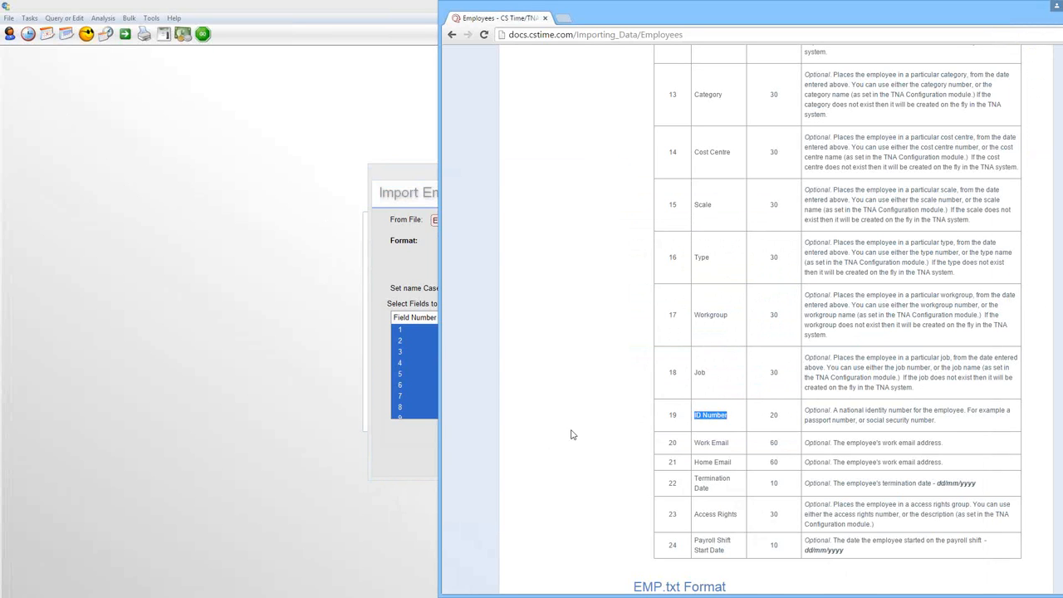
left_click(605, 415)
scroll(605, 416, "down", 2)
scroll(604, 415, "down", 2)
scroll(675, 346, "down", 3)
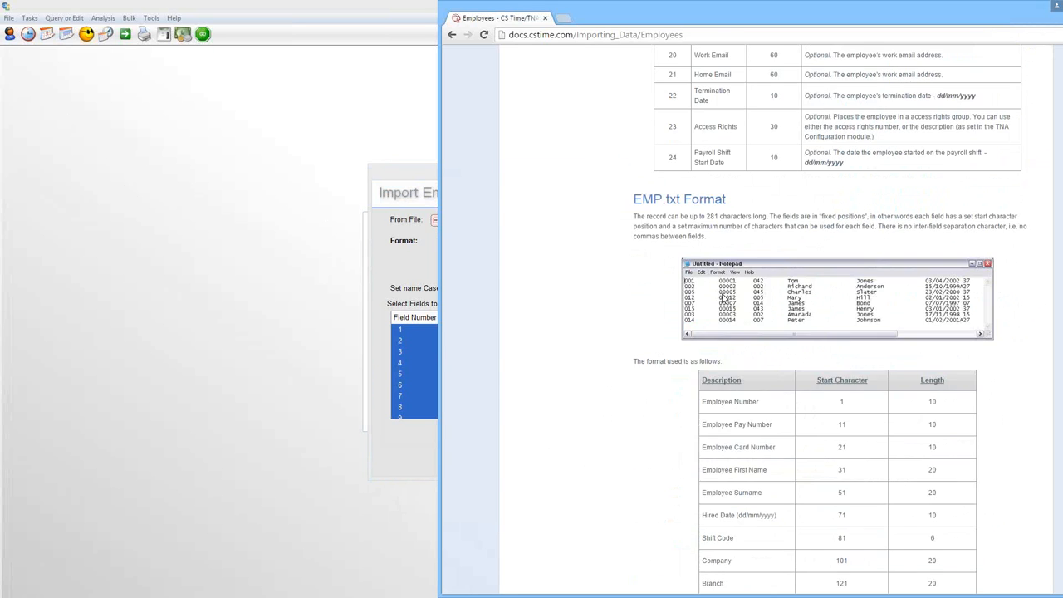
scroll(723, 294, "down", 6)
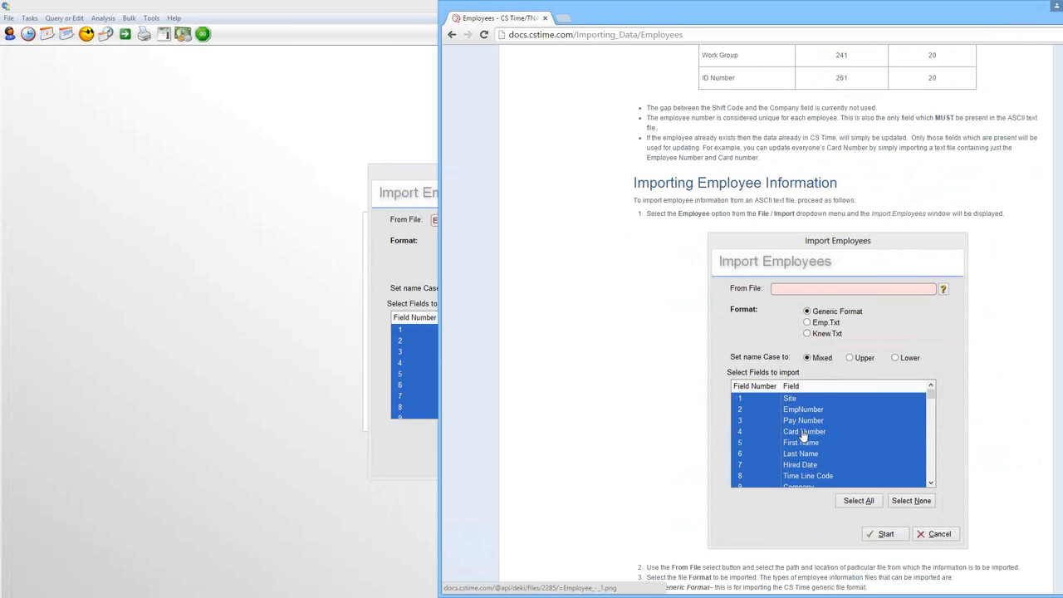
scroll(825, 387, "up", 4)
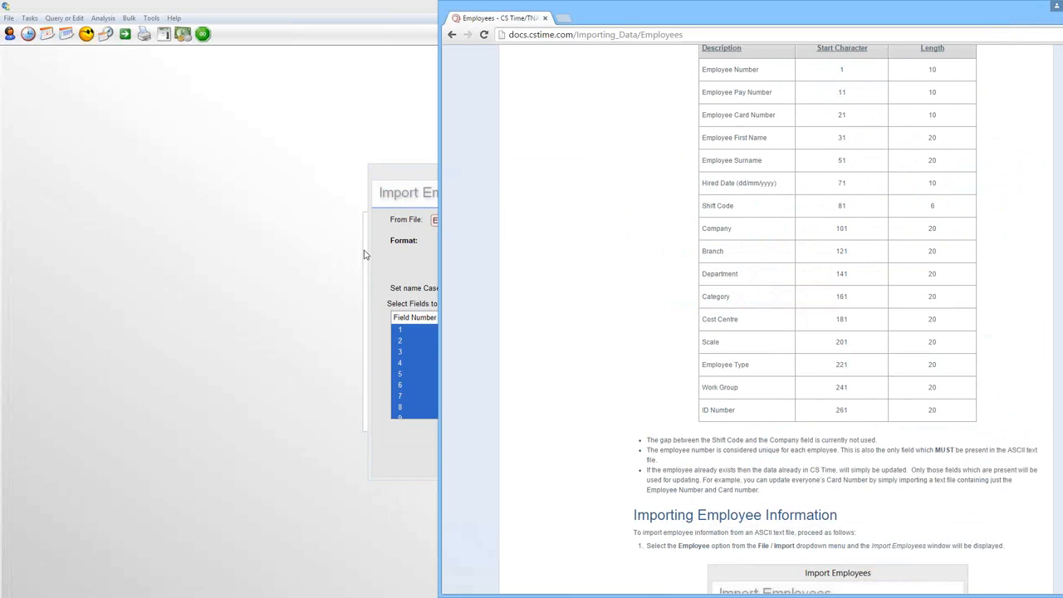
- Back in CS Time, run the Generic Format employee import with all fields selected, and open the employee list
left_click(396, 175)
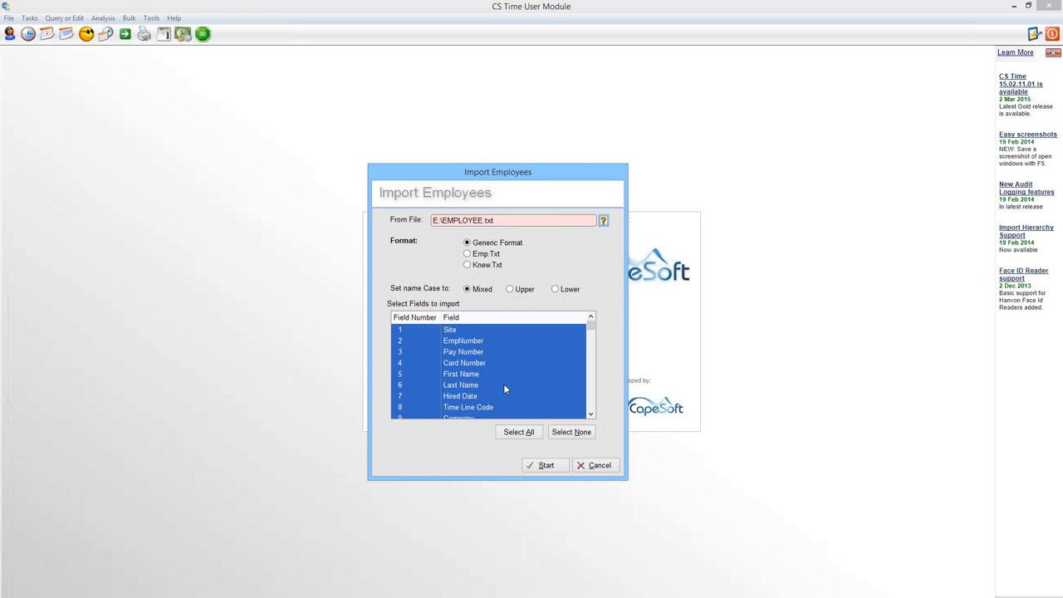
left_click(551, 468)
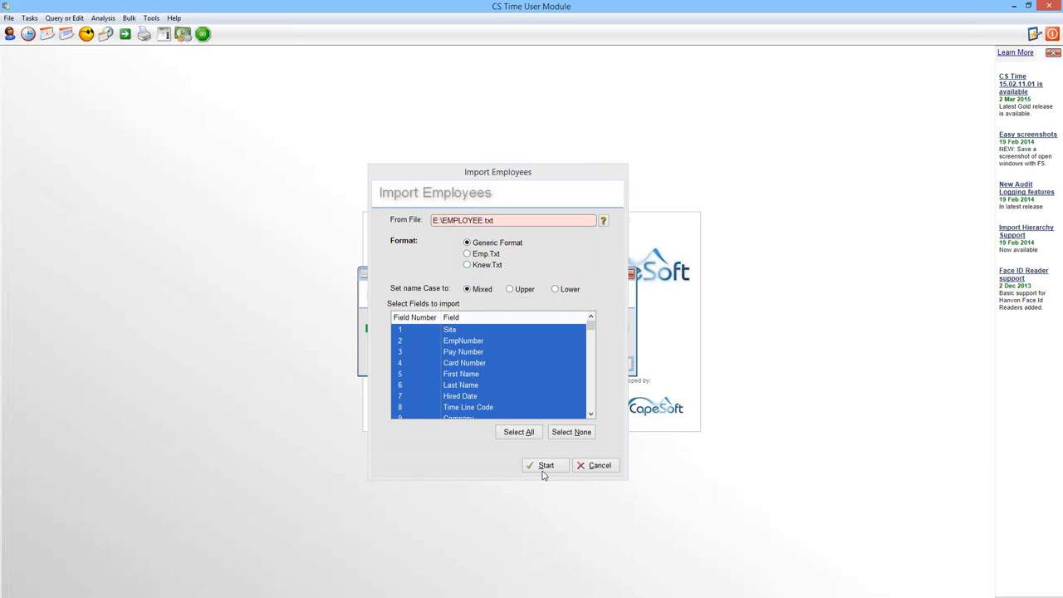
left_click(7, 37)
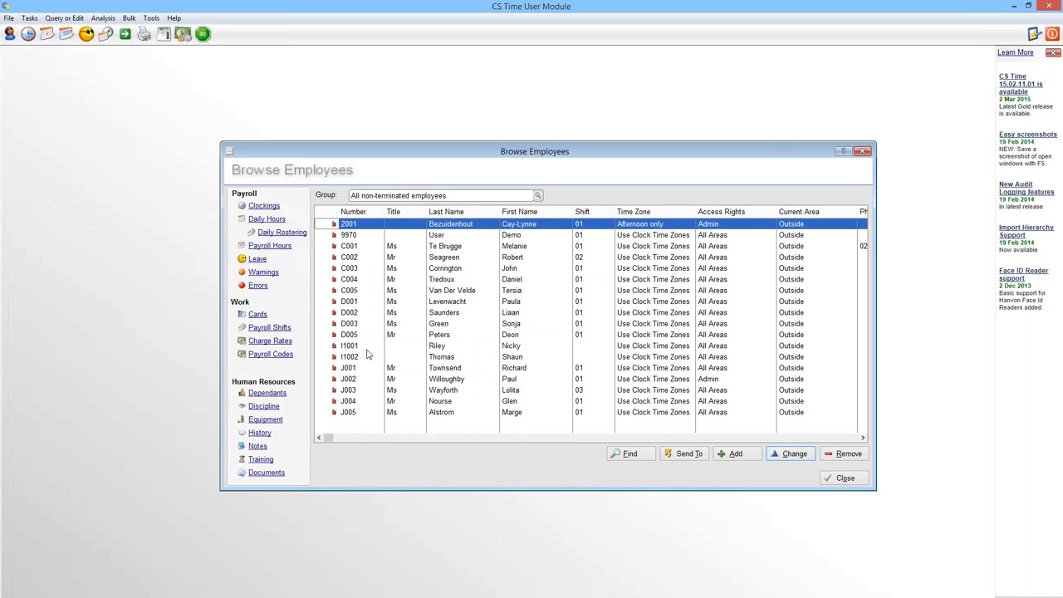
- Check the company, classification and employment details of the first newly imported employee, including the hired date, and close the record without saving
left_click(366, 345)
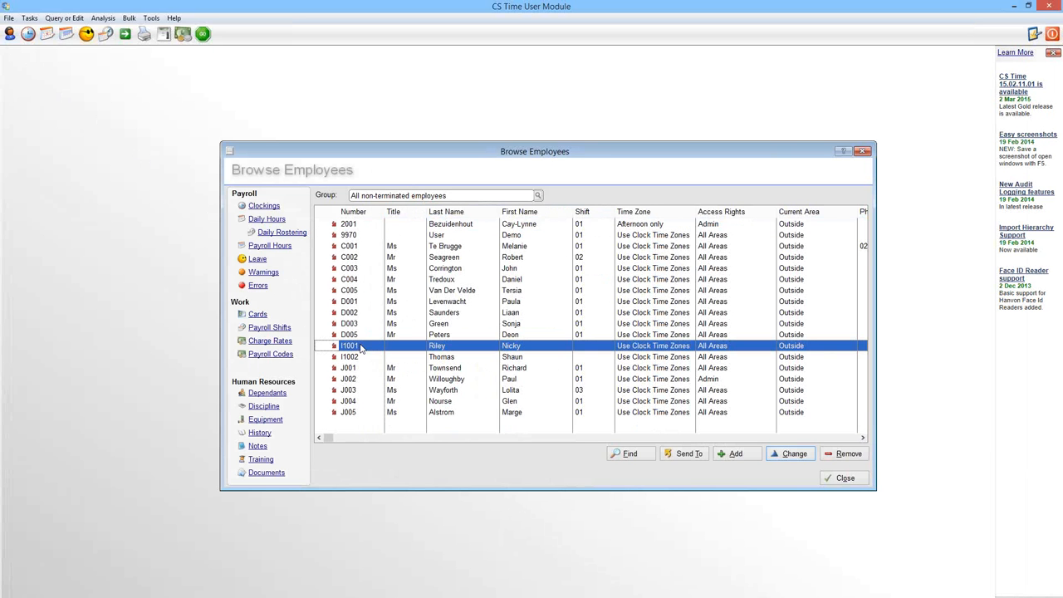
left_click(794, 454)
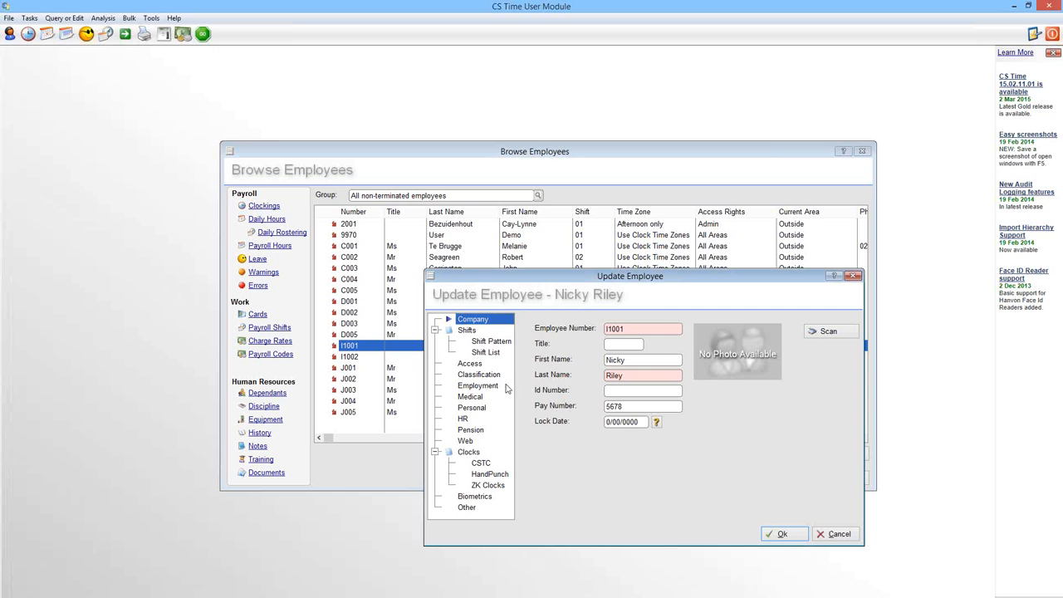
left_click(475, 375)
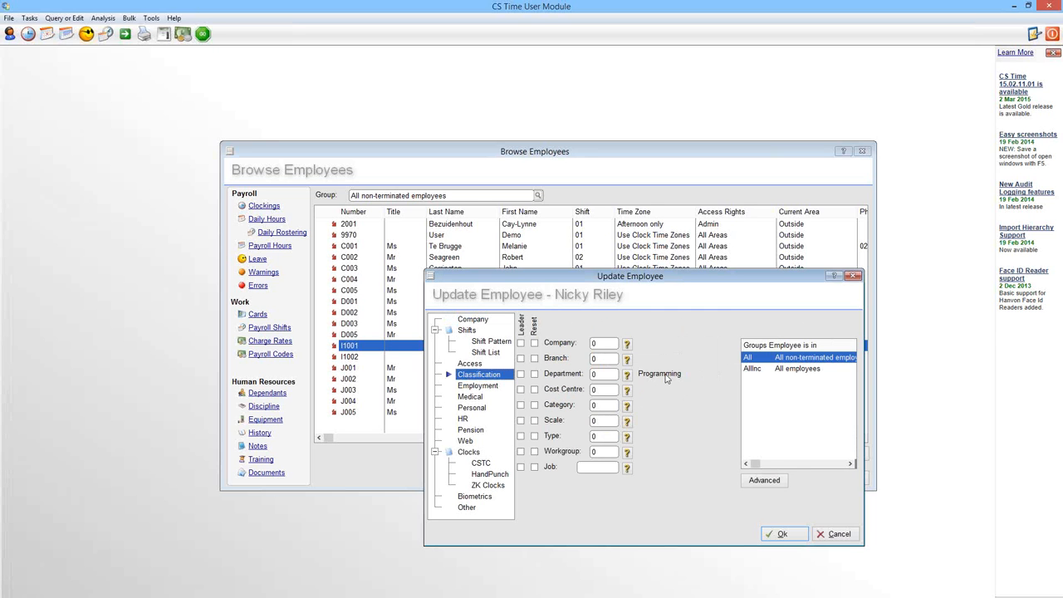
left_click(471, 386)
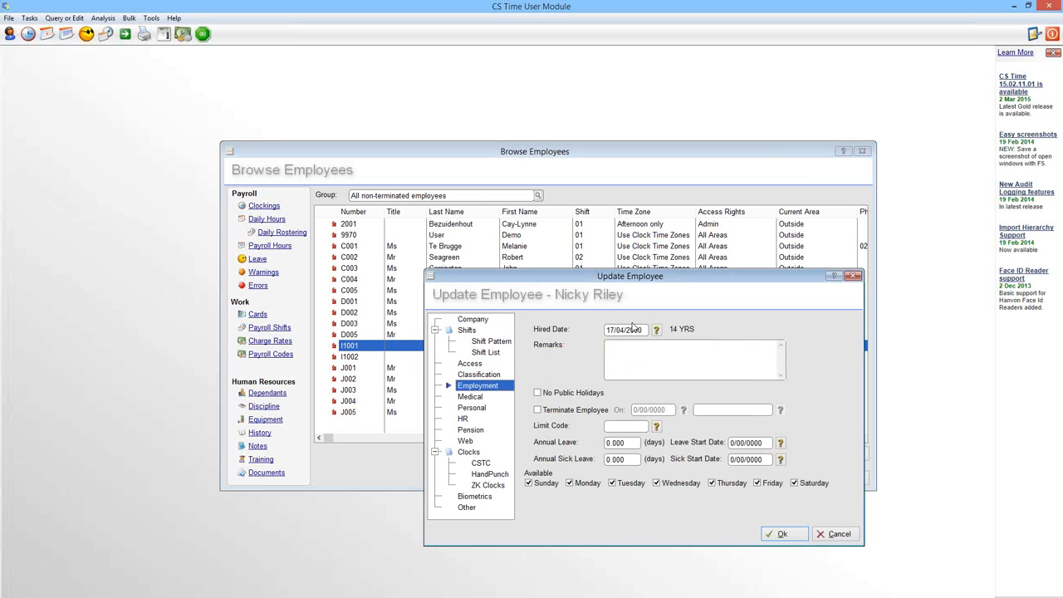
left_click_drag(646, 329, 587, 333)
left_click(836, 538)
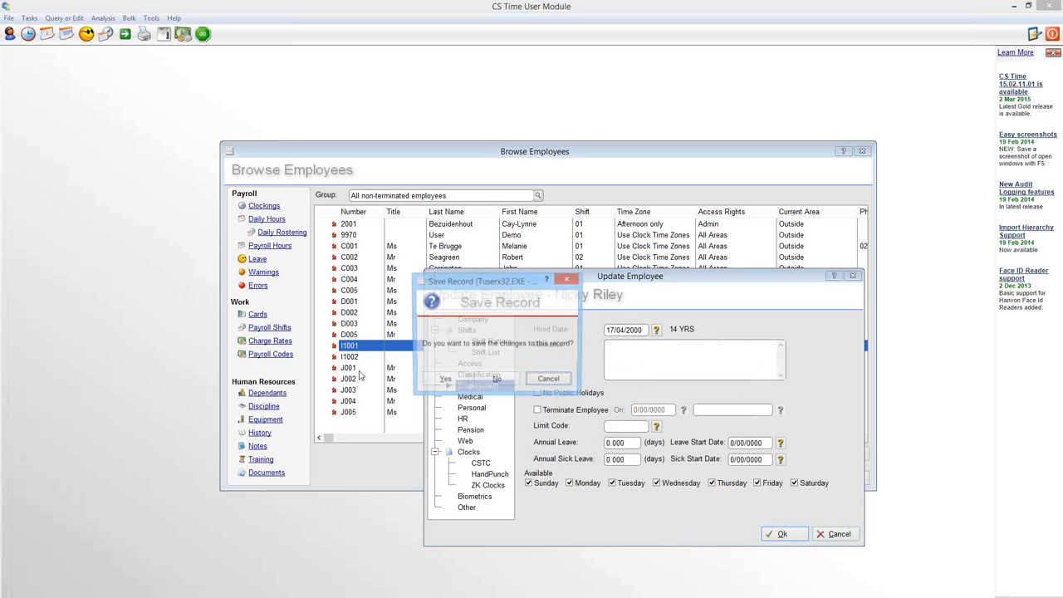
left_click(484, 384)
- Review the second newly imported employee's employment, personal and company details, including the work email, and close the record unsaved along with the employee list
left_click(352, 359)
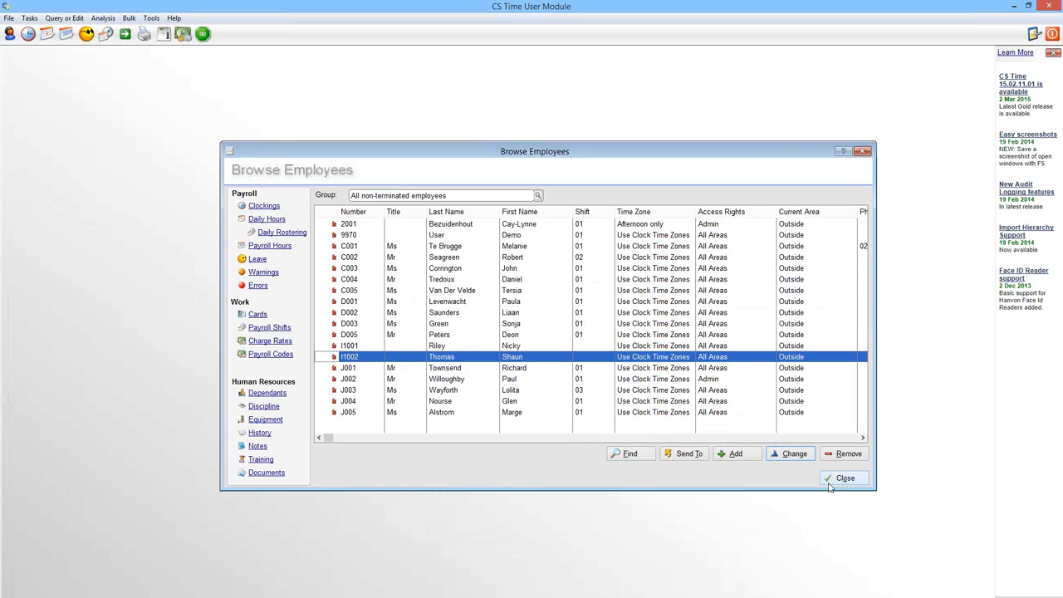
left_click(781, 452)
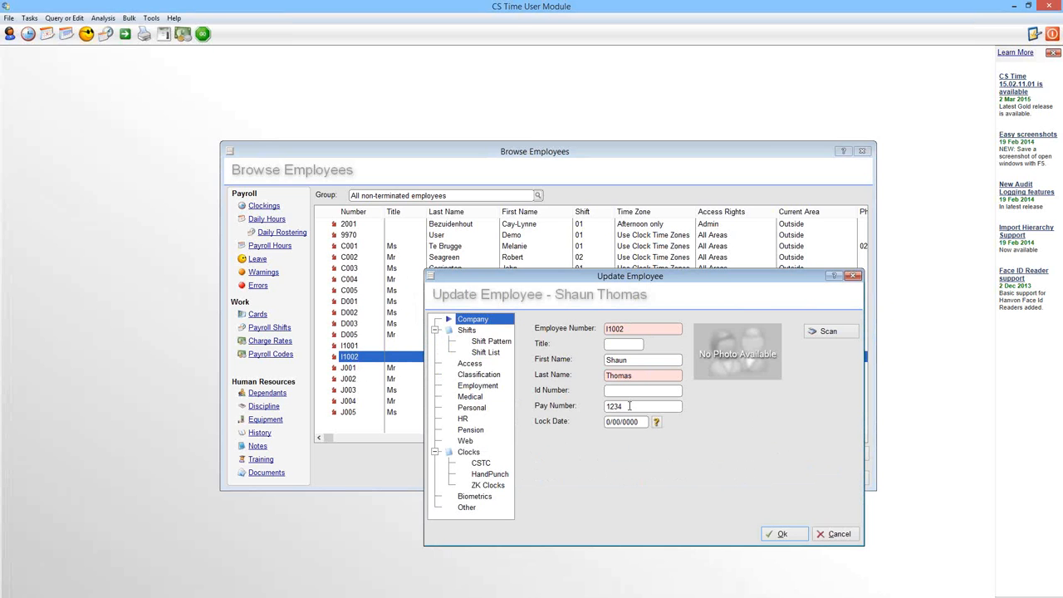
left_click(467, 385)
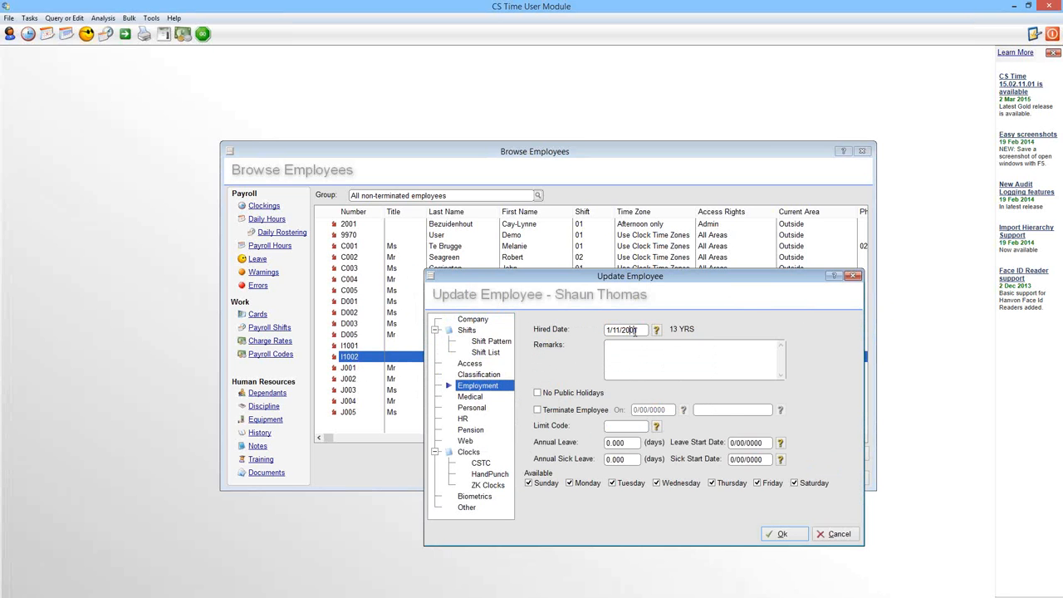
left_click(471, 409)
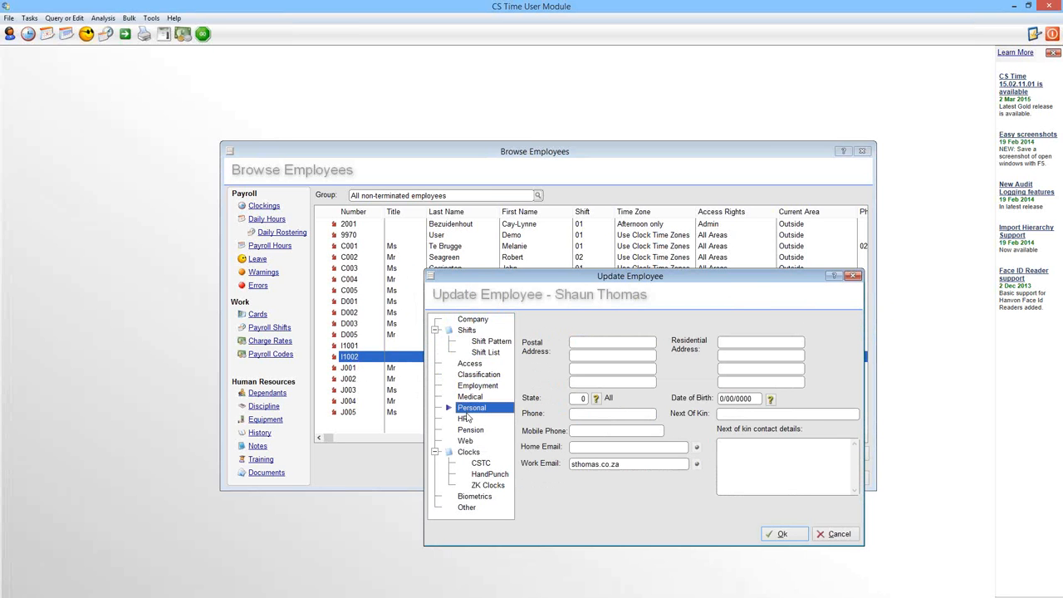
left_click_drag(629, 463, 560, 463)
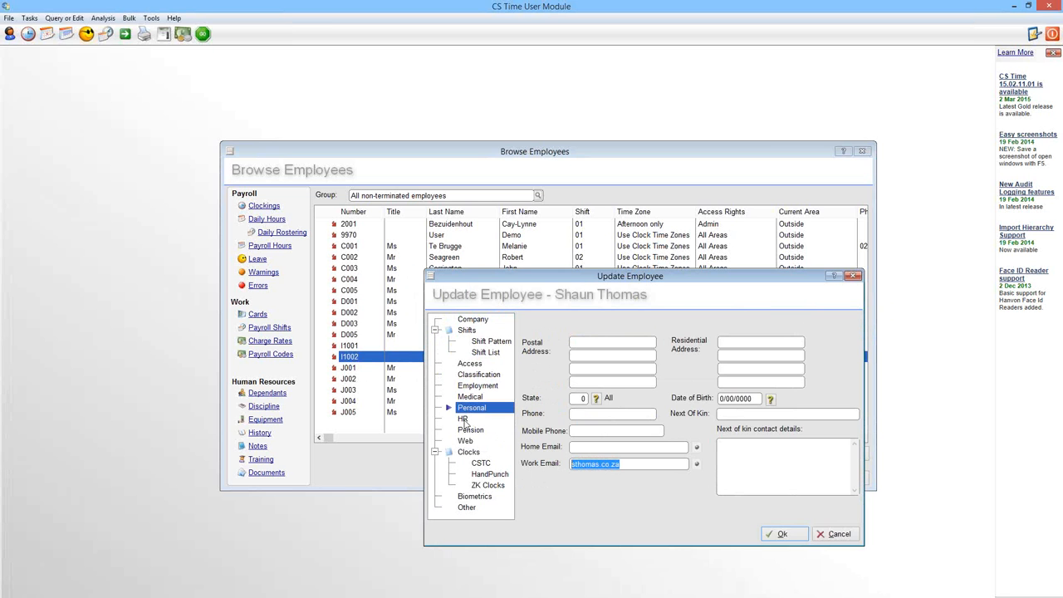
left_click(472, 321)
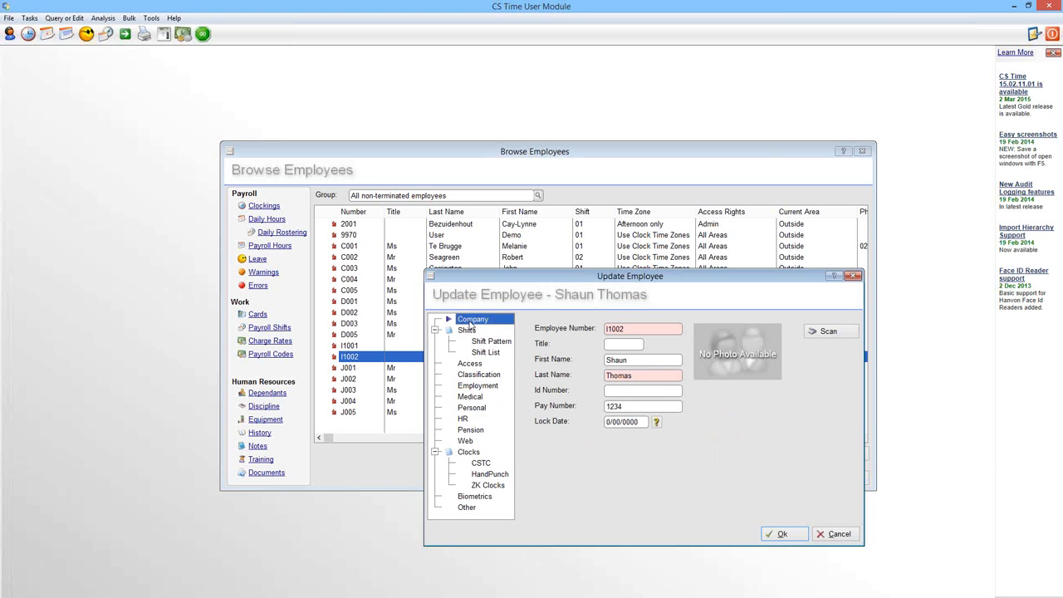
left_click(821, 534)
left_click(508, 381)
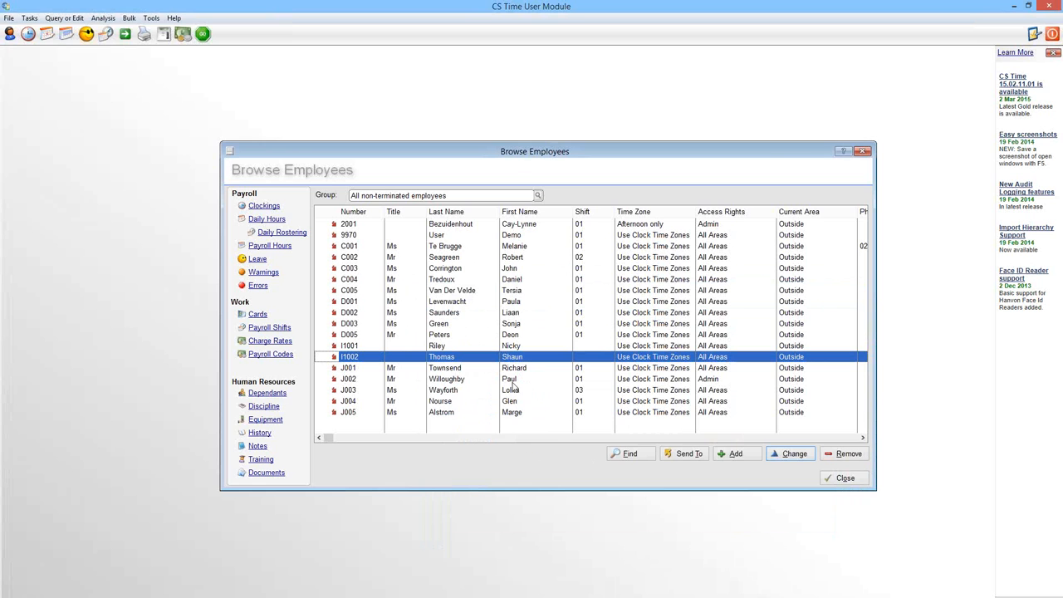
left_click(849, 481)
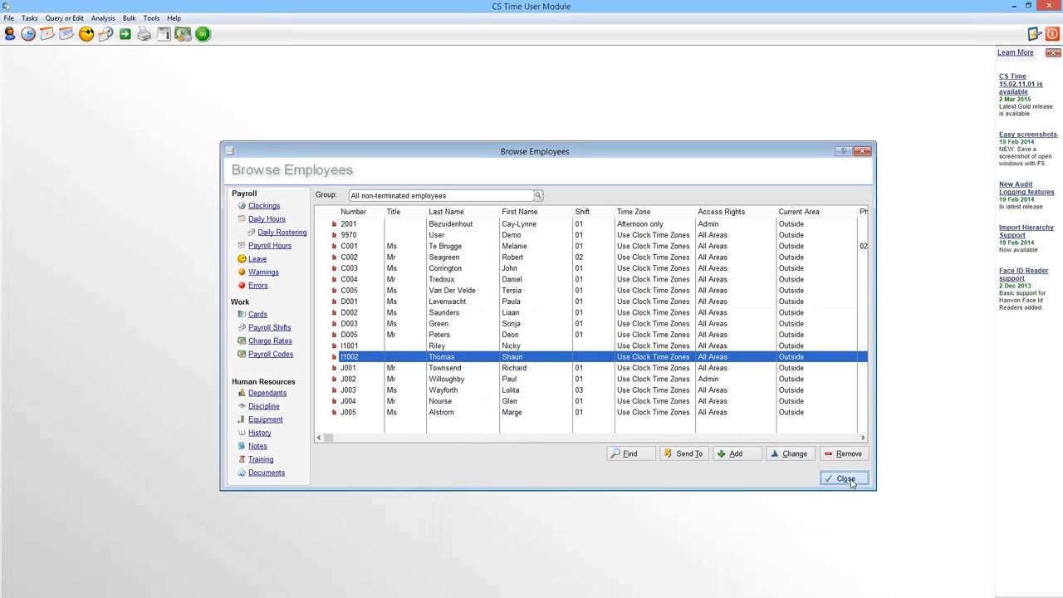